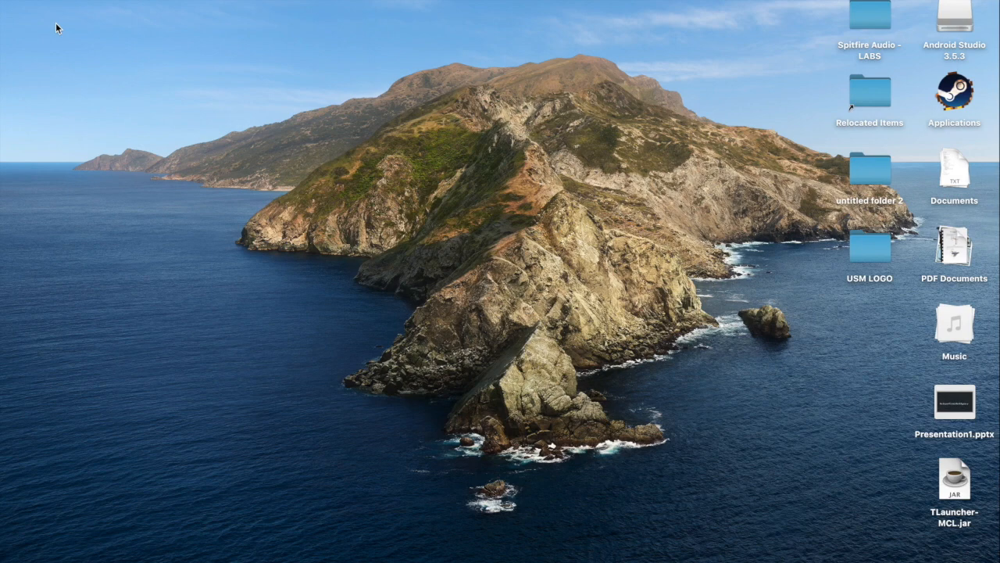
- Launch GarageBand and create an empty project with an audio track for microphone recording on Input 1
click(842, 547)
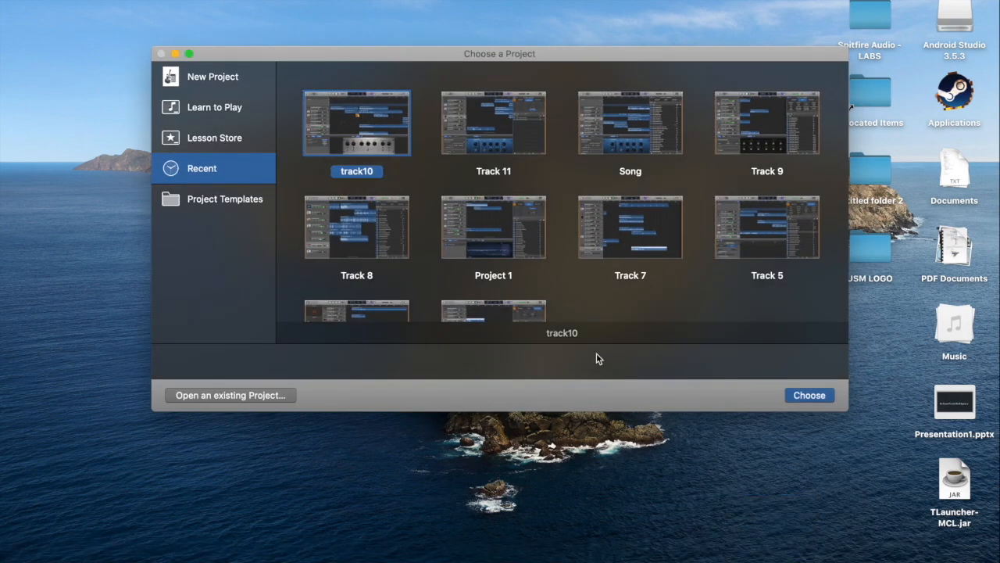
click(201, 76)
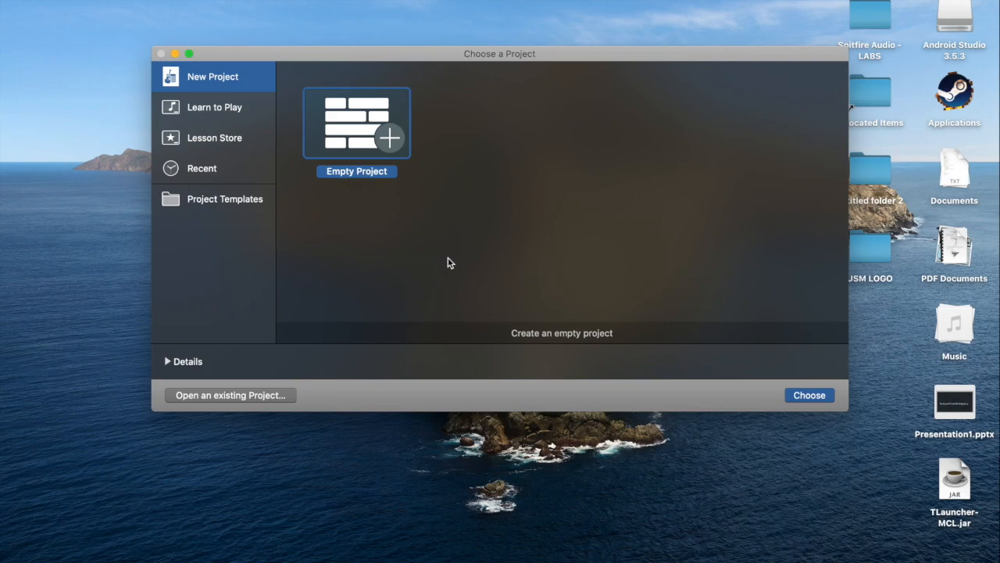
key(Return)
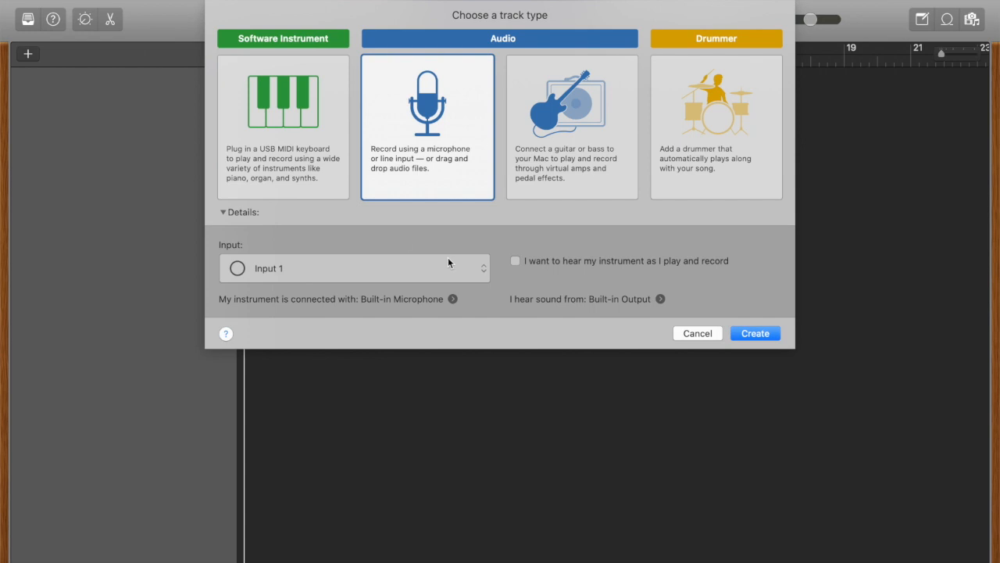
click(317, 100)
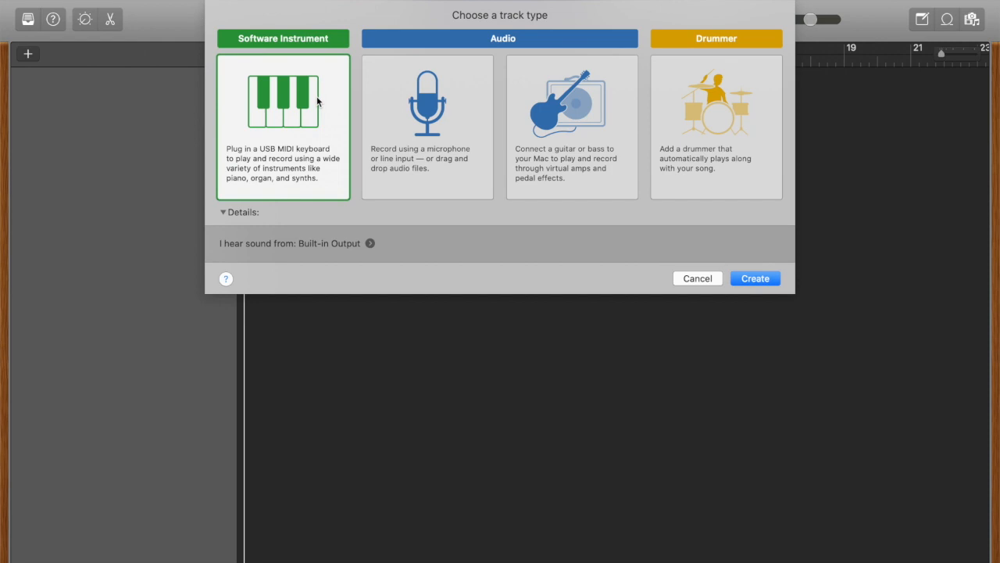
click(472, 134)
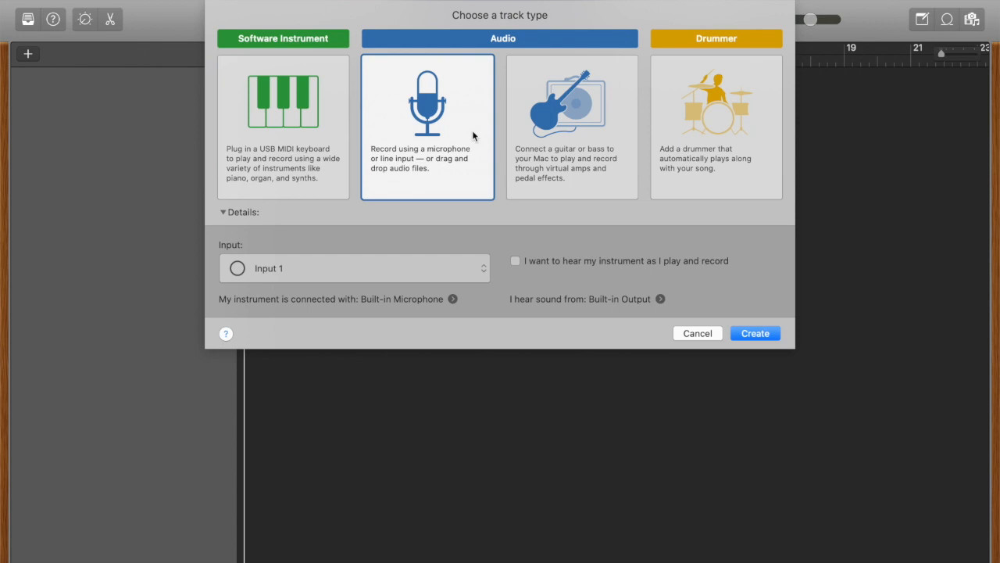
key(Return)
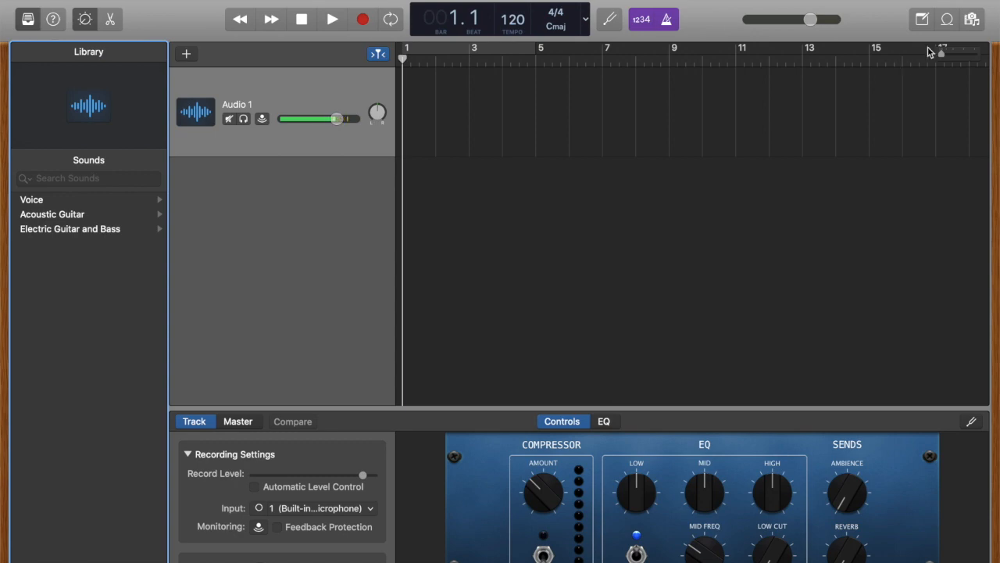
- Open the loop browser and look through the list of available Apple Loops
click(947, 21)
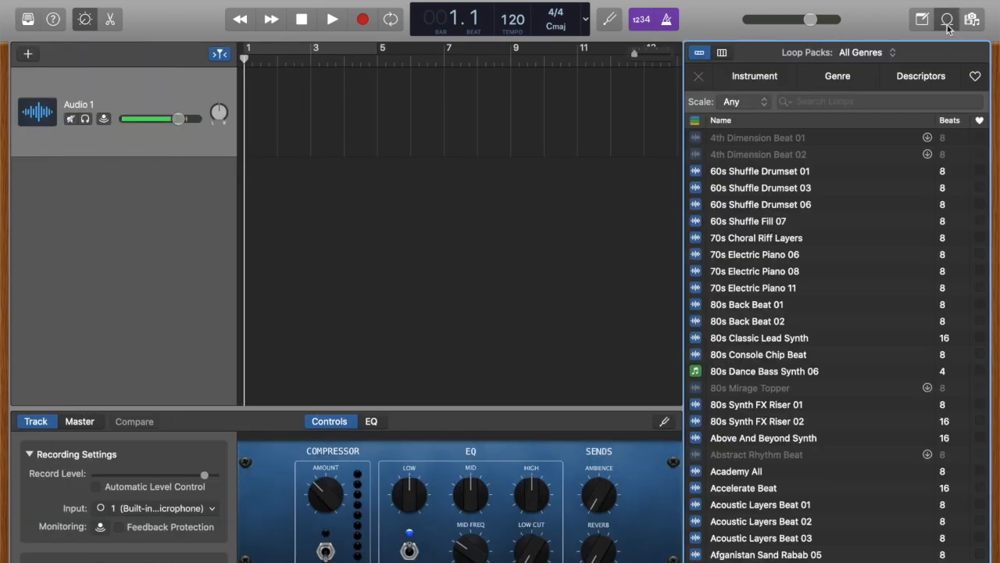
scroll(758, 414, down, 20)
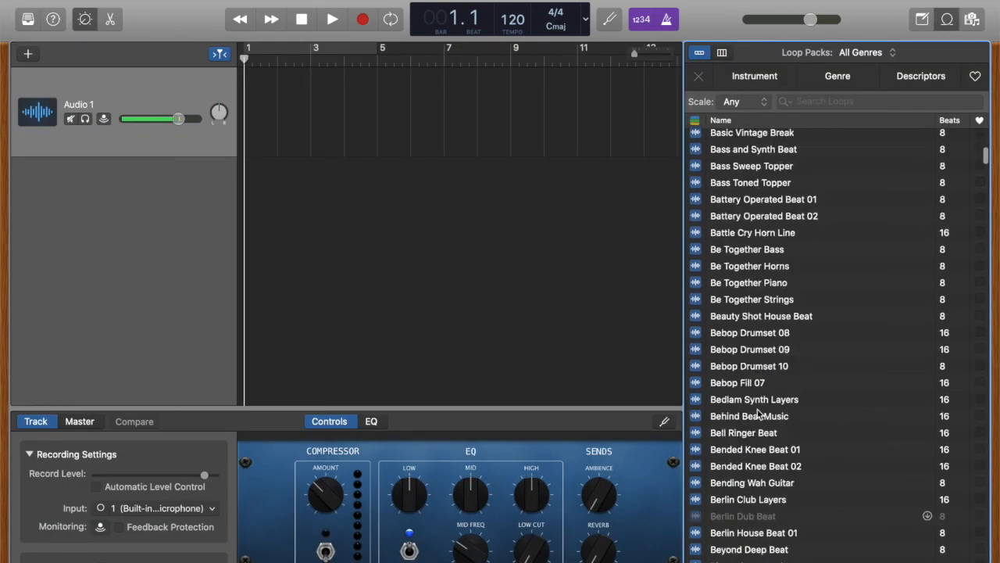
scroll(758, 414, down, 20)
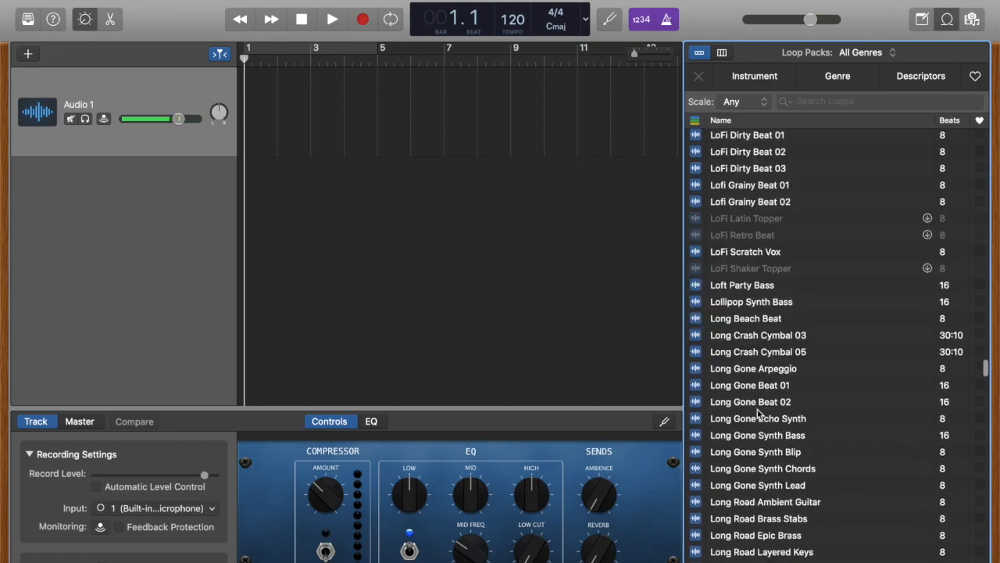
scroll(756, 415, up, 20)
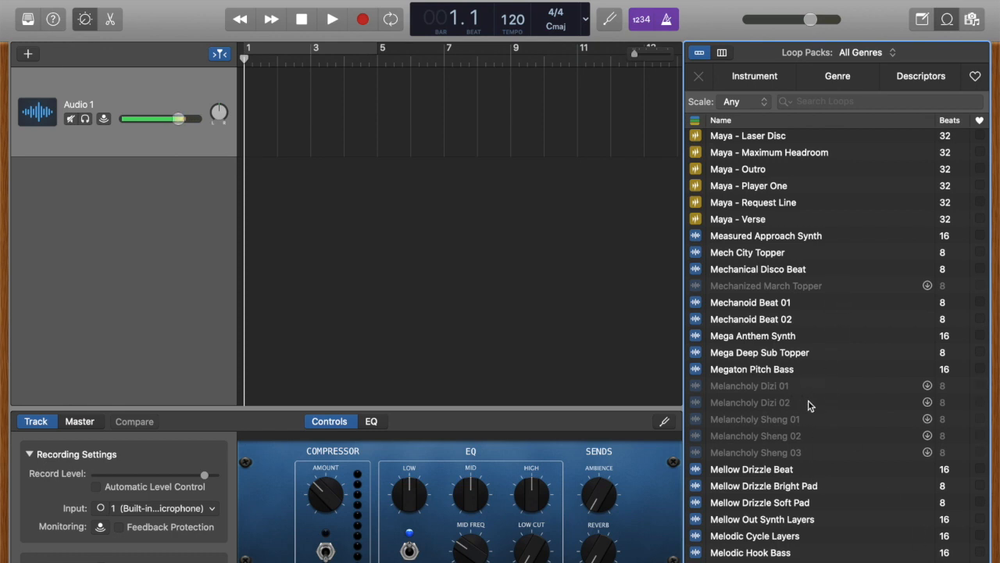
scroll(809, 405, up, 20)
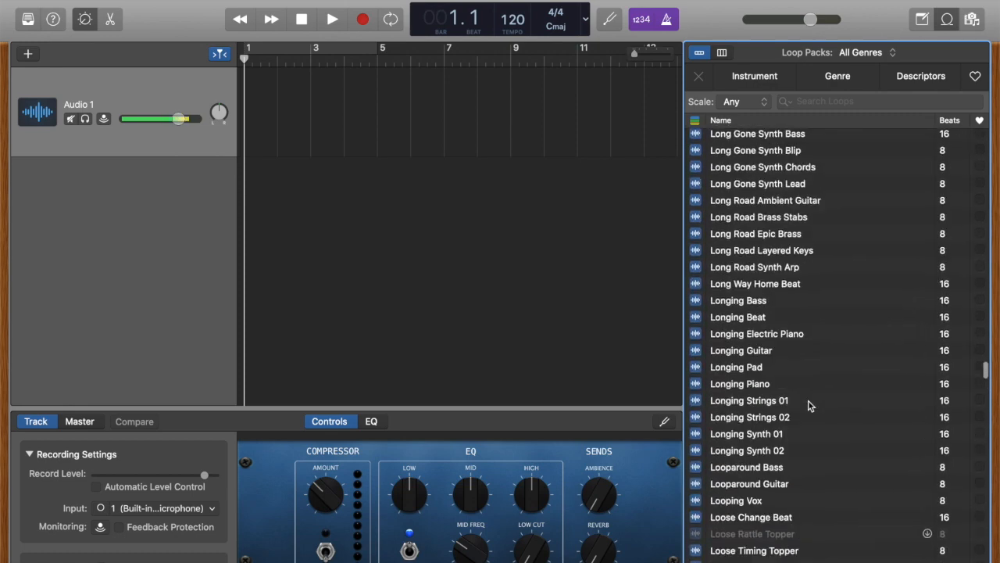
scroll(809, 407, up, 10)
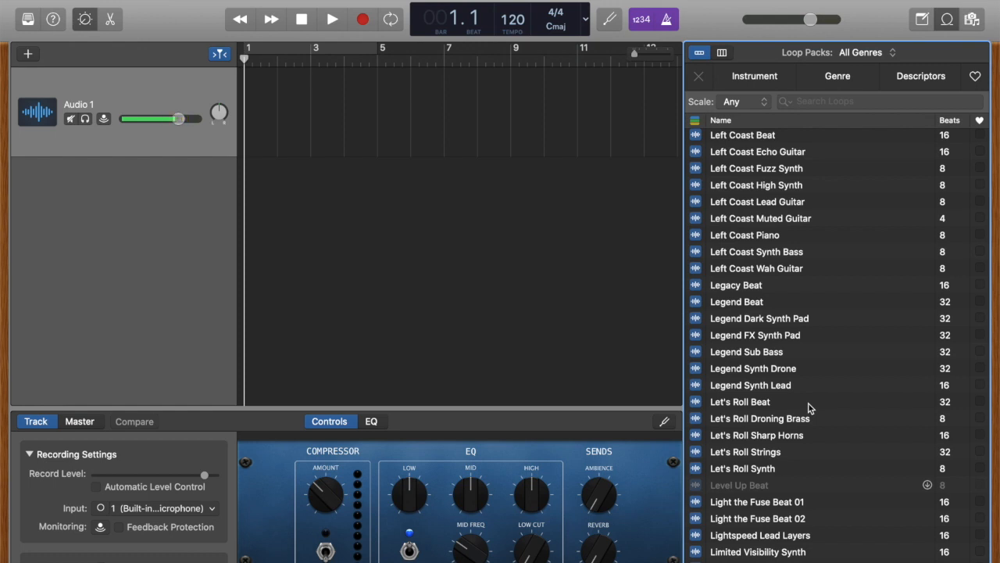
scroll(809, 407, up, 15)
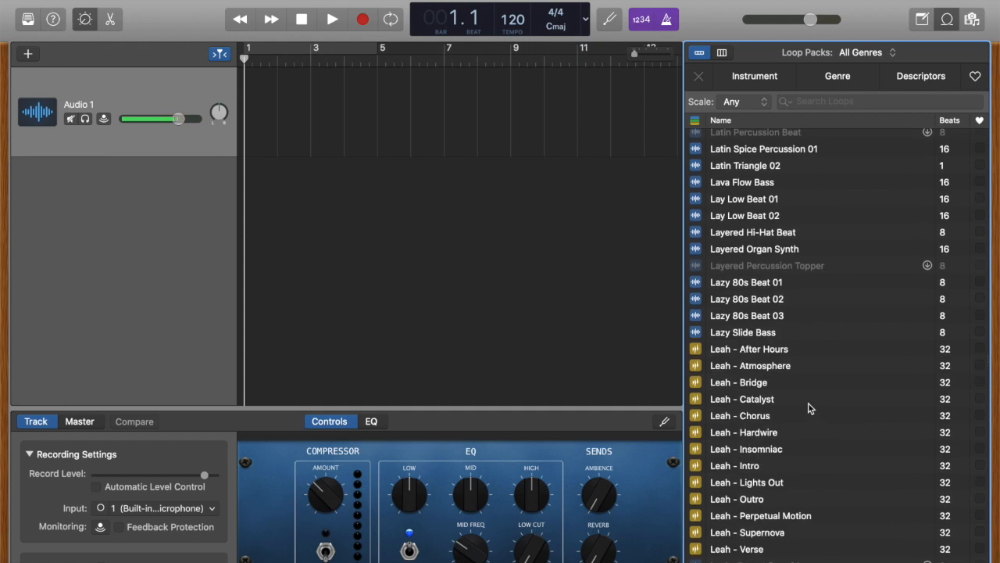
scroll(809, 407, up, 10)
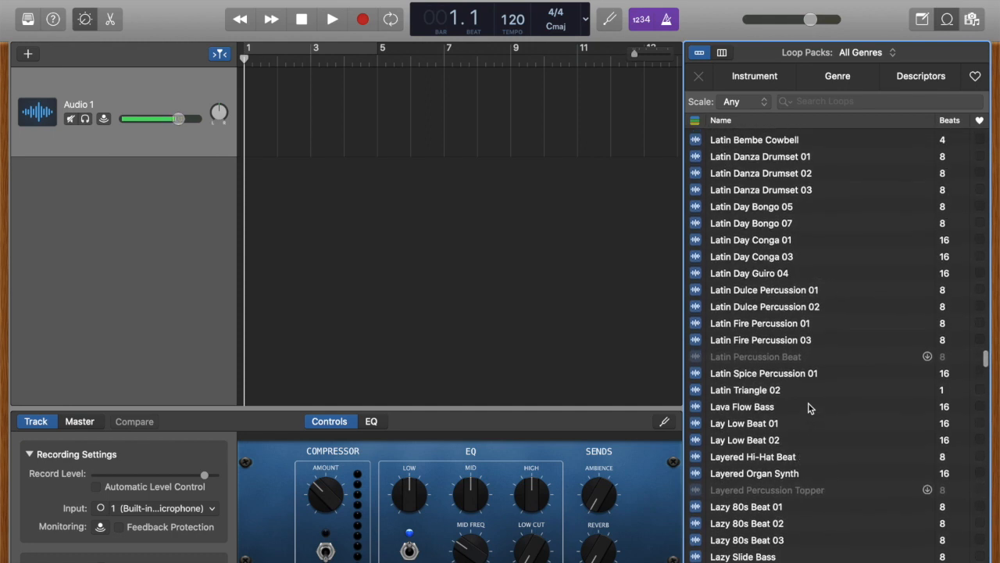
scroll(809, 405, up, 2)
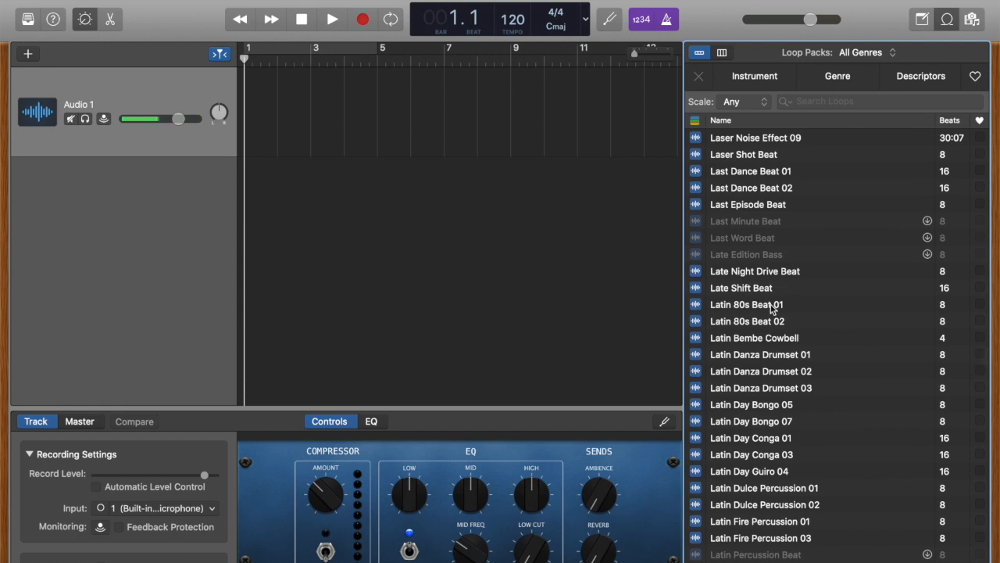
scroll(735, 313, up, 10)
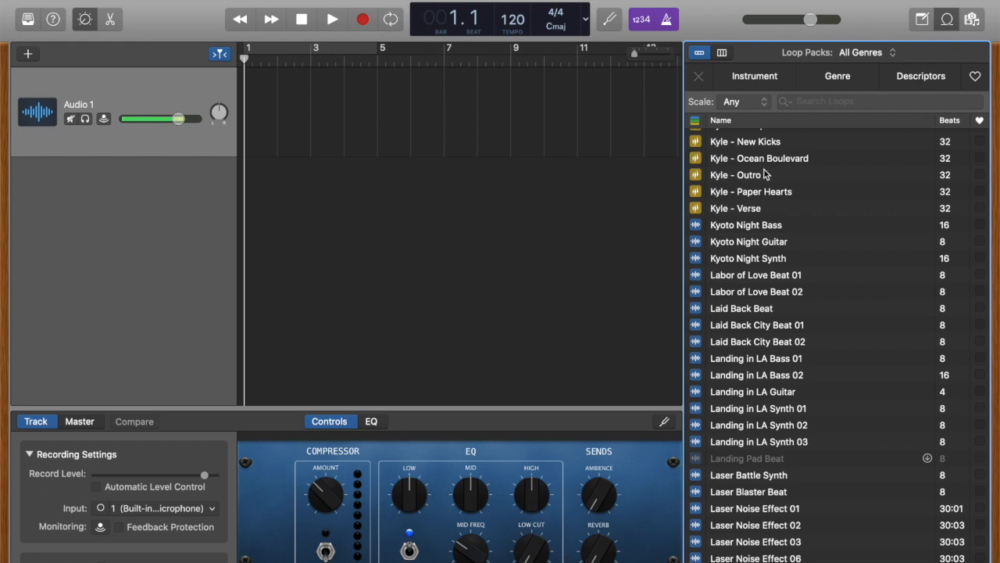
- Show the loop genre filters and search the loops for "synth"
click(806, 82)
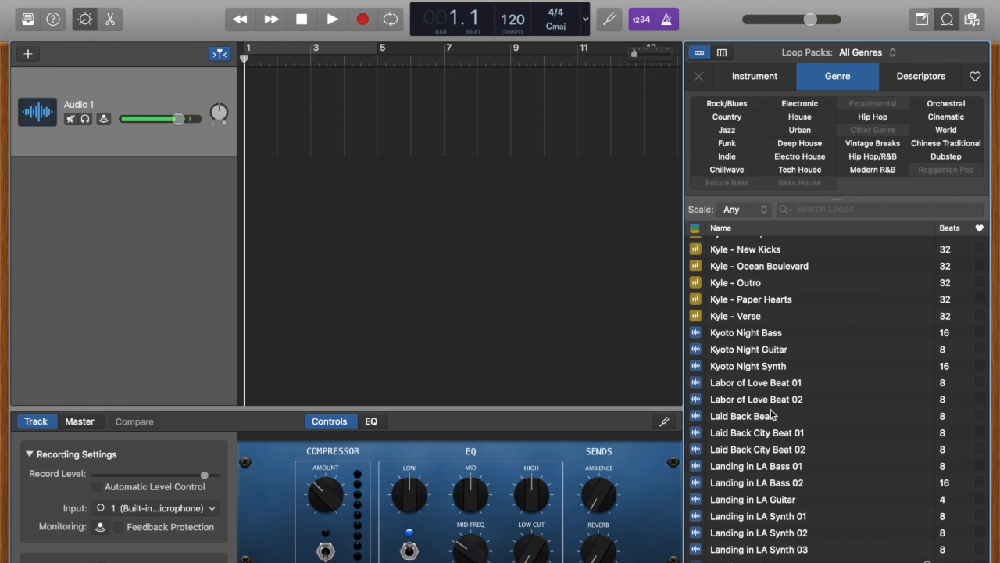
click(832, 210)
text(synth)
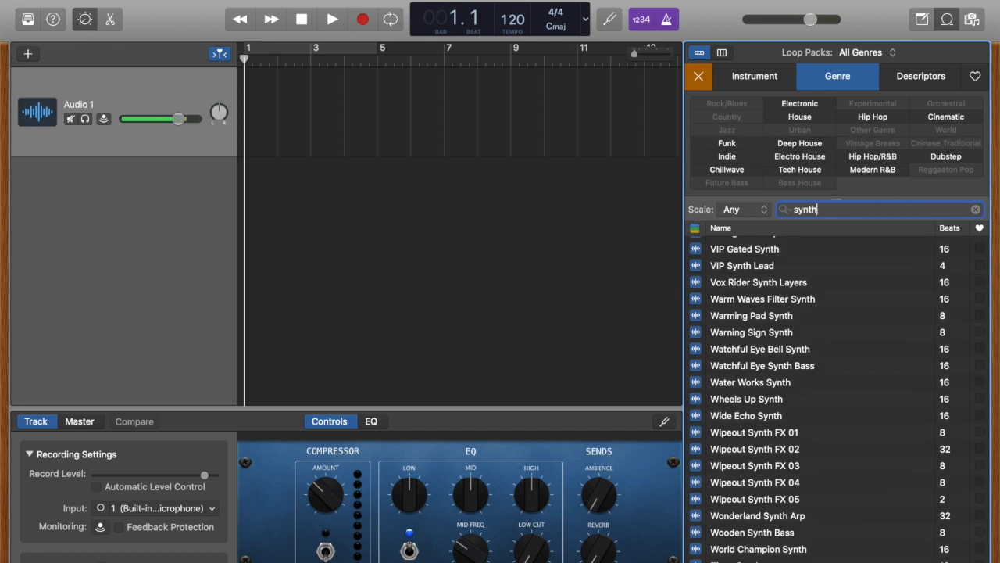
scroll(862, 403, up, 10)
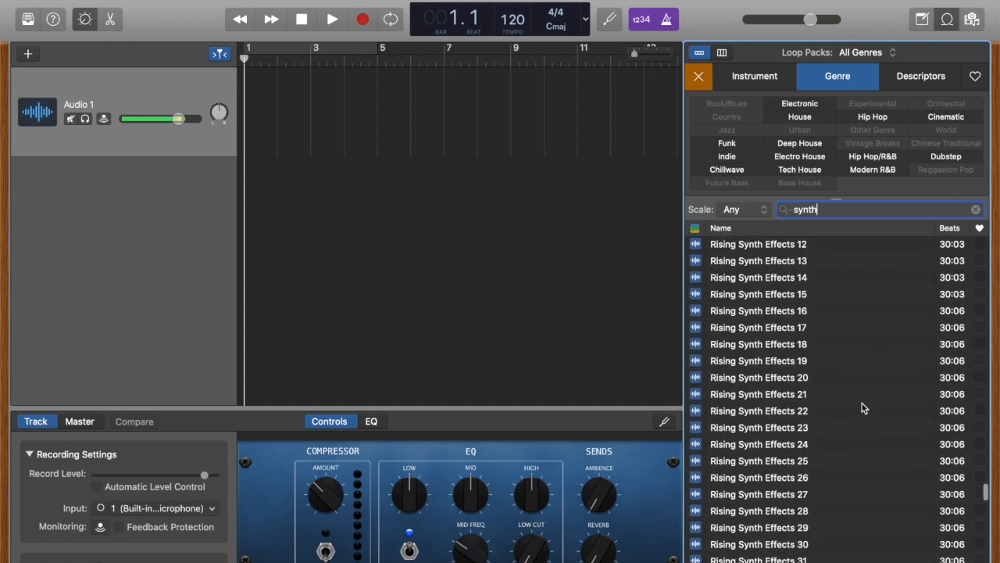
scroll(862, 406, up, 5)
scroll(774, 367, up, 5)
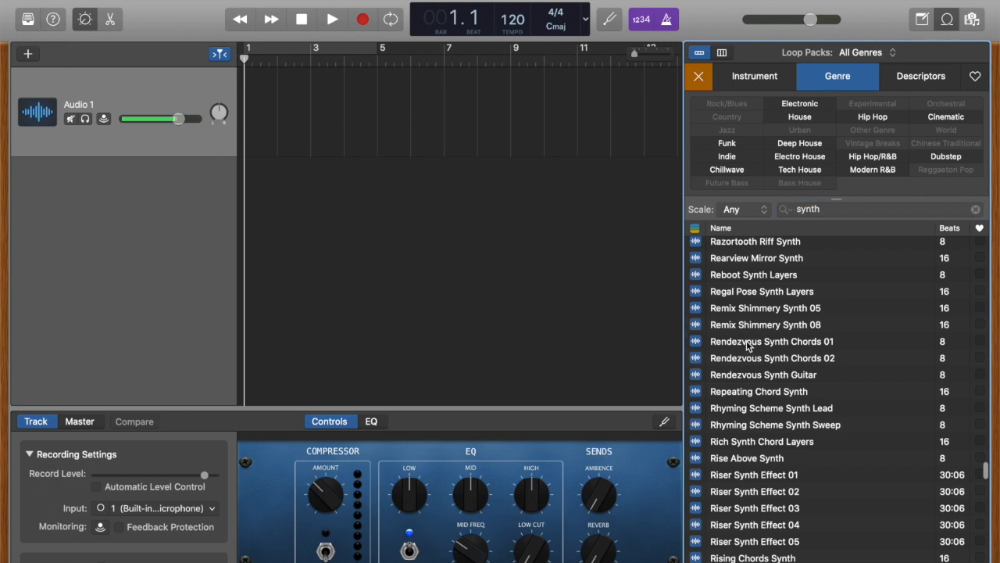
- Preview the Rendezvous Synth Chords 01 loop
click(748, 344)
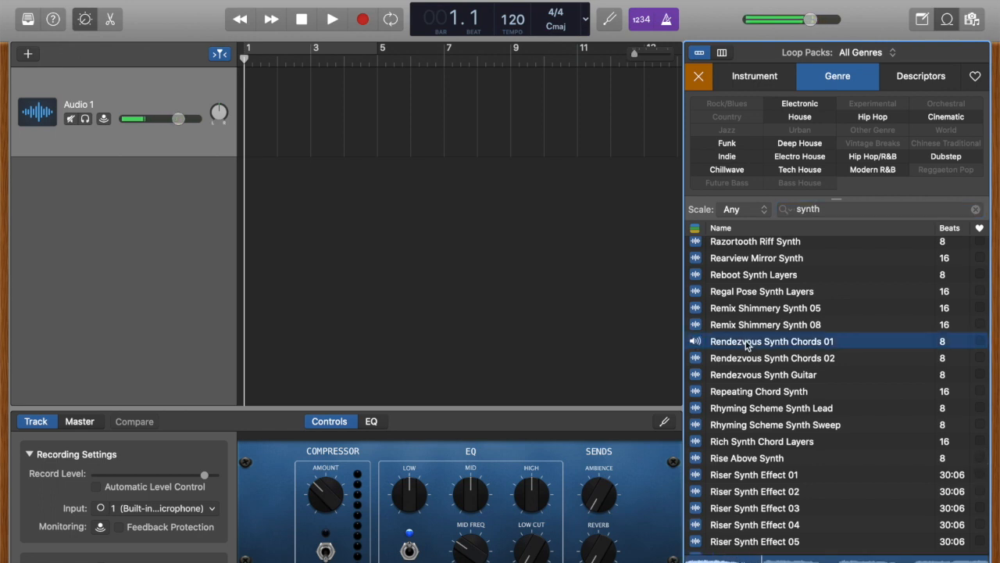
click(749, 344)
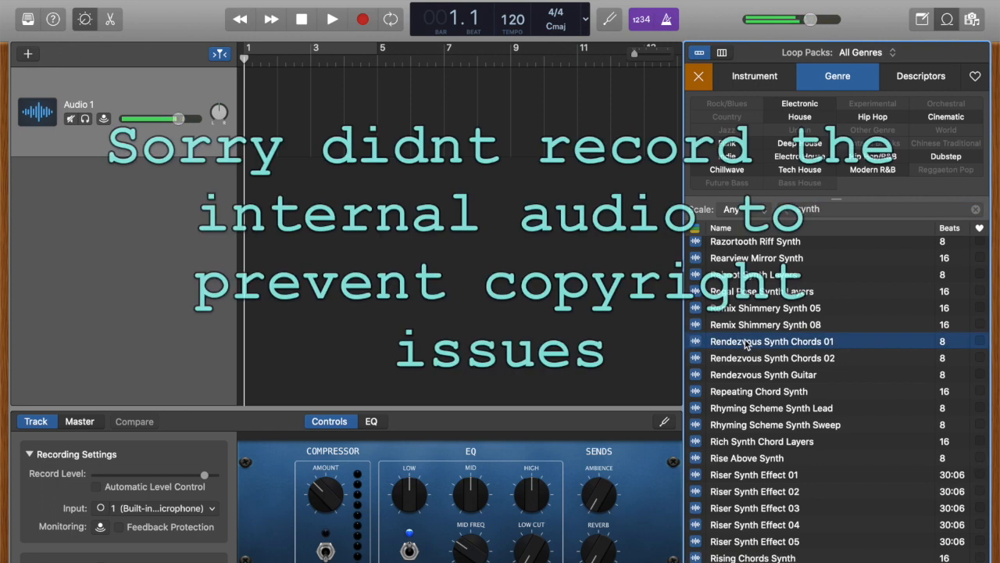
click(746, 345)
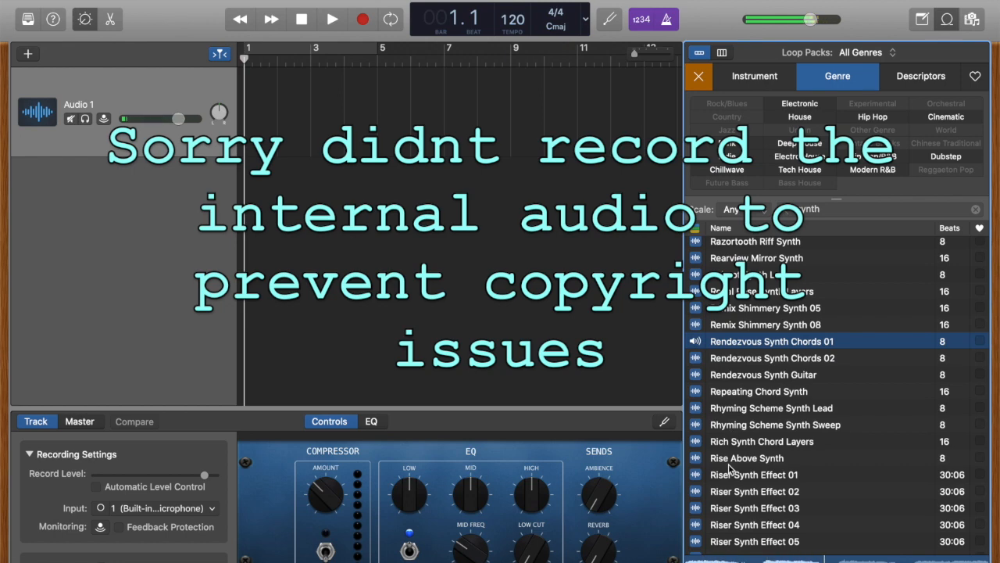
click(735, 342)
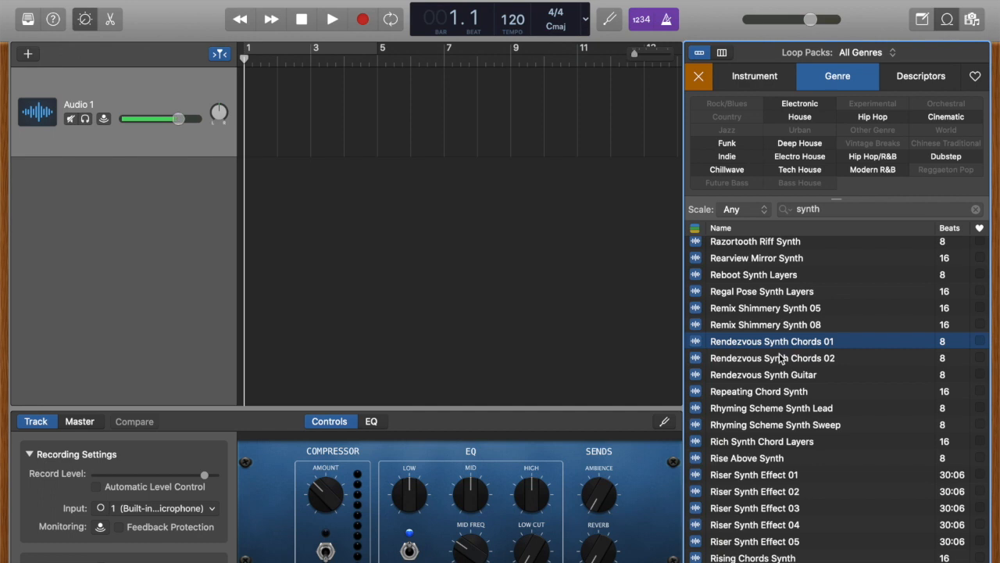
- Place Rendezvous Synth Chords 01 on the audio track at bar 1 and loop it up to bar 5
mouse_move(748, 344)
mouse_down()
mouse_move(207, 110)
mouse_move(219, 101)
mouse_up()
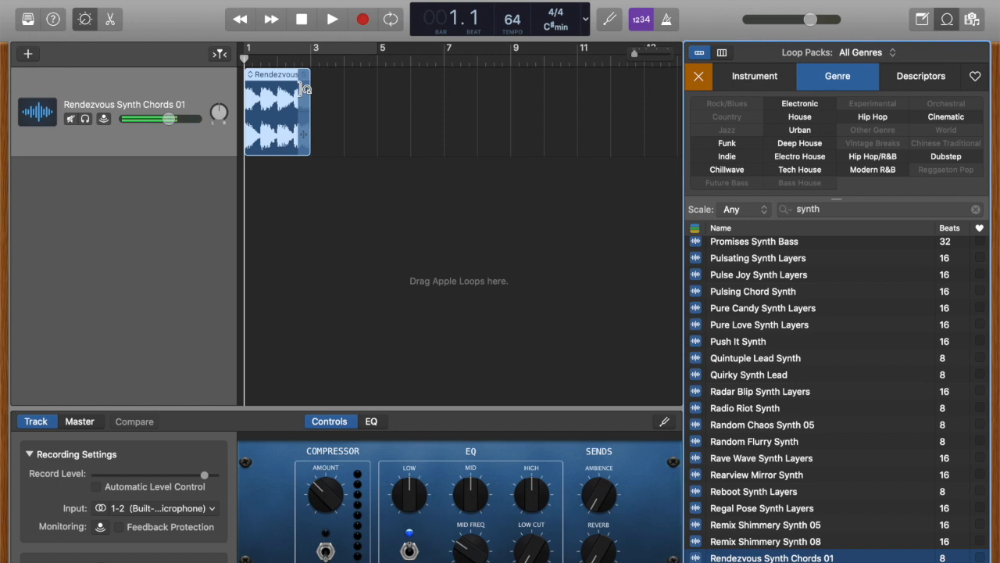
drag(305, 89, 376, 98)
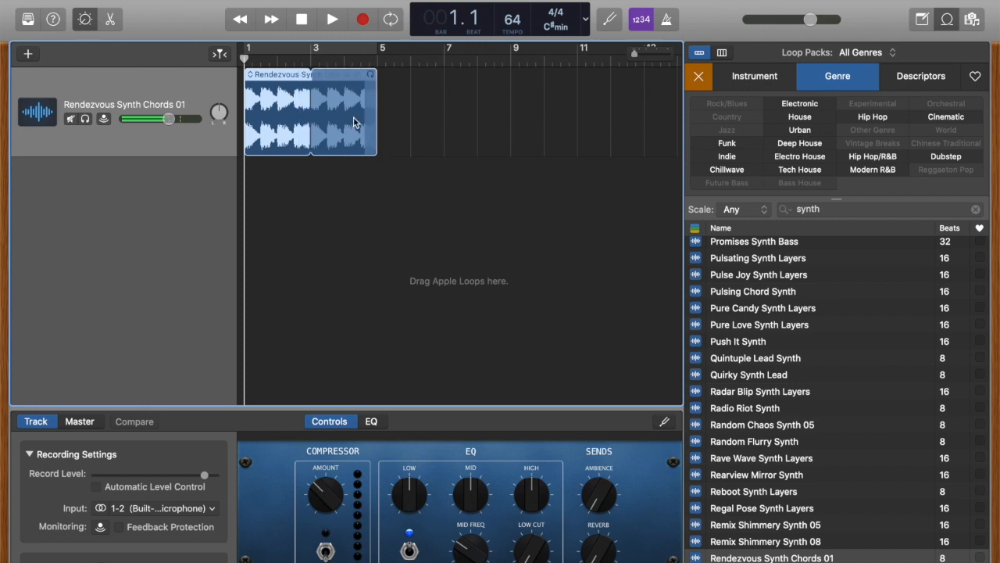
mouse_move(375, 87)
mouse_down()
mouse_move(642, 138)
mouse_move(578, 138)
mouse_move(563, 109)
mouse_move(478, 117)
mouse_move(365, 105)
mouse_move(374, 103)
mouse_up()
- Replace the loop search term with "beat"
drag(843, 208, 603, 205)
key(BackSpace)
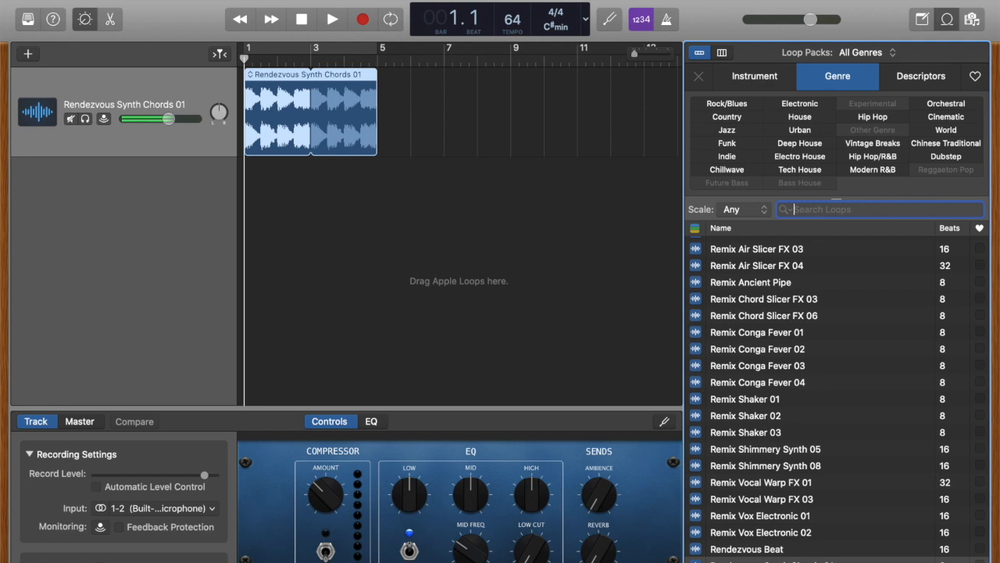
text(beat)
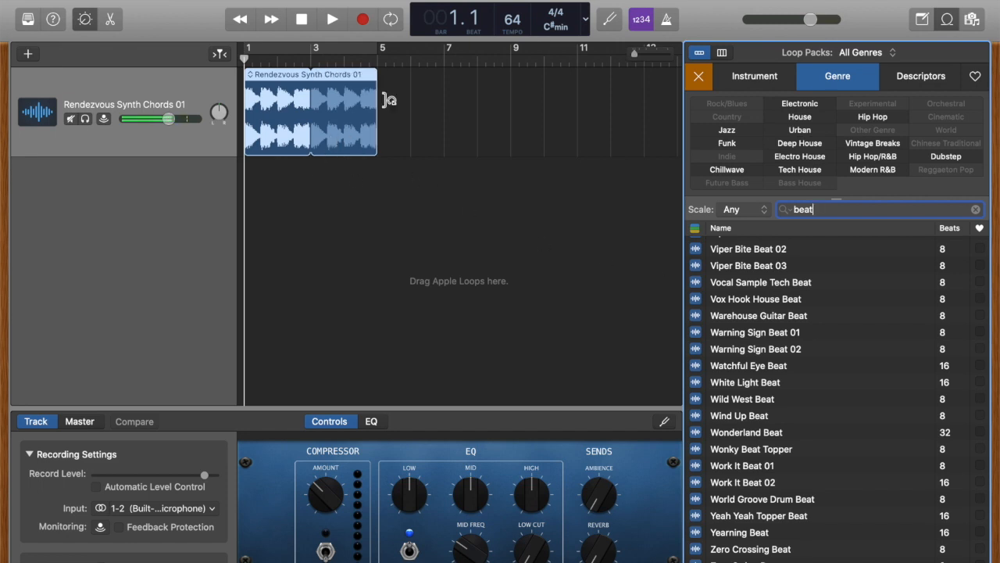
- Search for "synth" again, look through the loops and select Rendezvous Synth Guitar
key(BackSpace)
key(BackSpace)
key(BackSpace)
key(BackSpace)
text(synth)
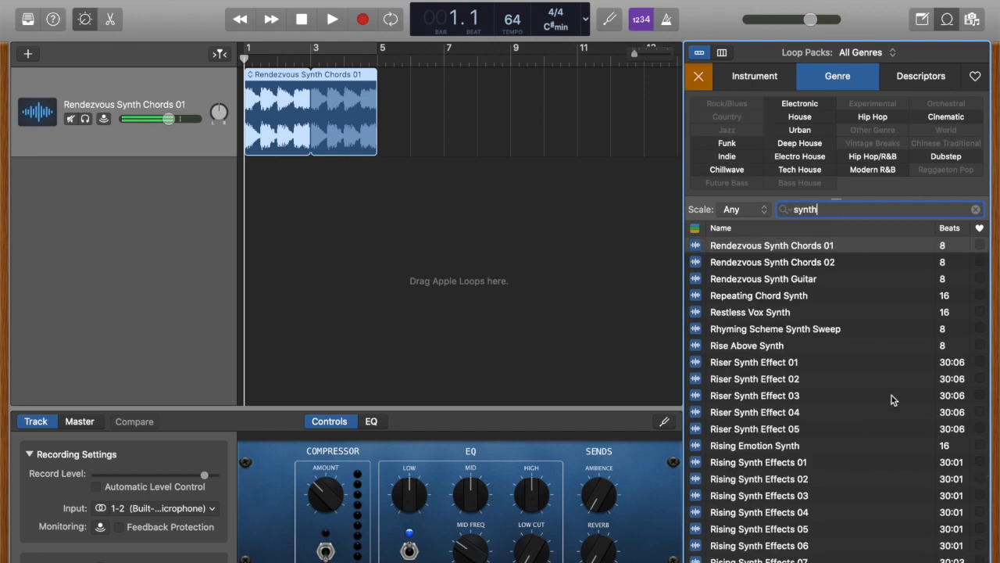
scroll(793, 327, down, 2)
scroll(790, 317, up, 2)
scroll(766, 299, up, 3)
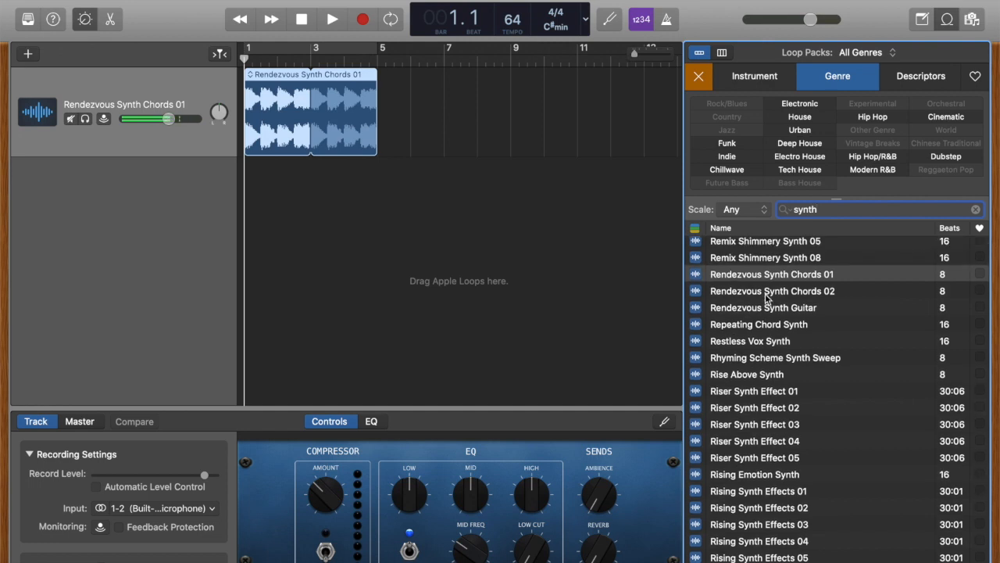
click(794, 320)
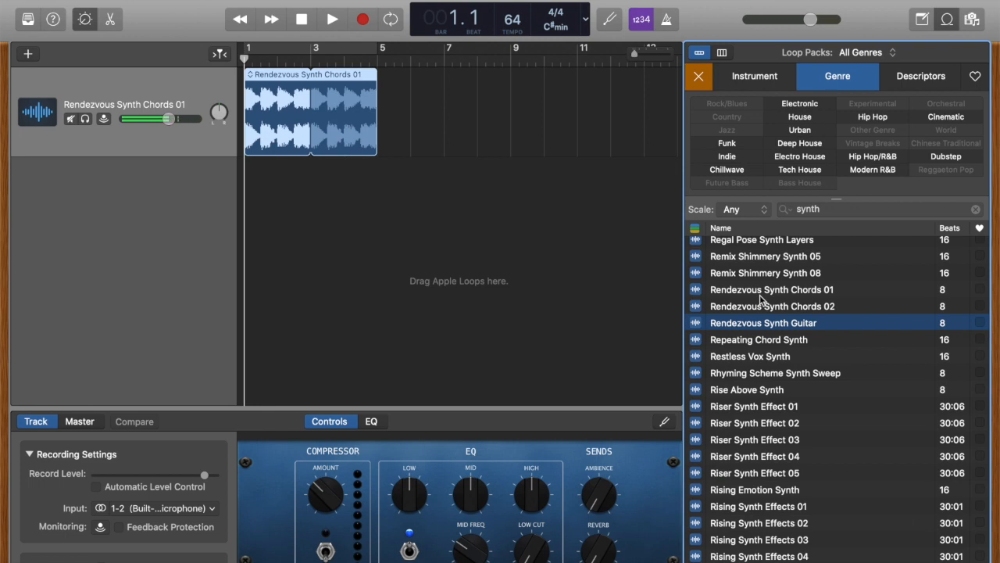
- Search the loops for "beat" and add White Light Beat on a new track starting at bar 3
click(829, 208)
key(BackSpace)
text(beat)
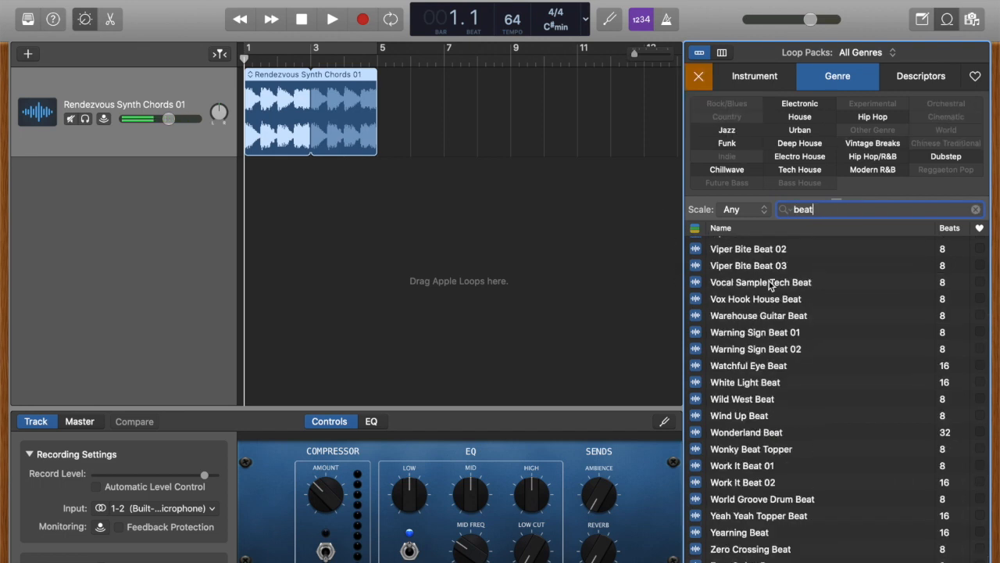
click(737, 383)
drag(737, 384, 315, 230)
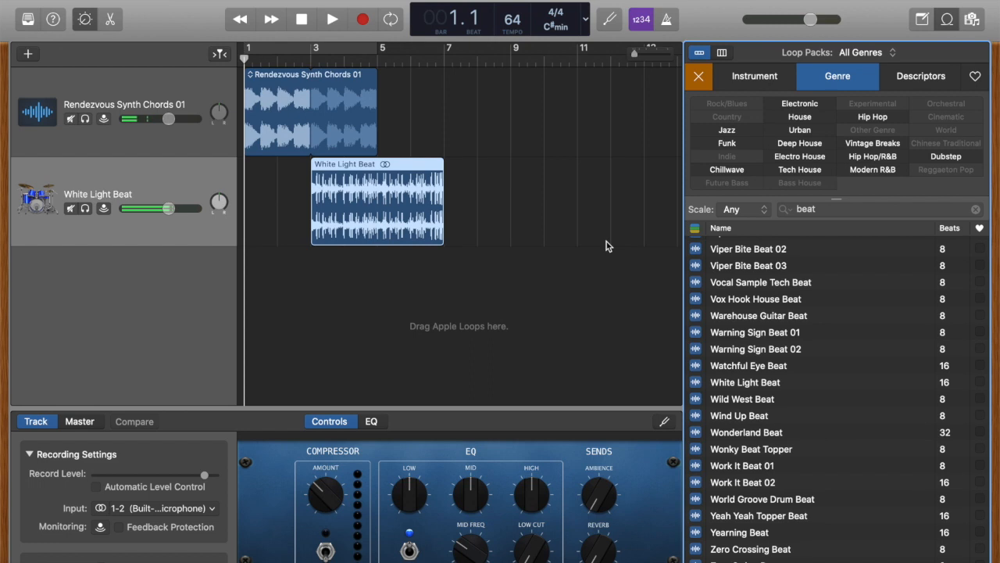
- Shorten the White Light Beat region so it ends at bar 5, level with the synth chords region
scroll(900, 362, up, 10)
scroll(903, 363, up, 1)
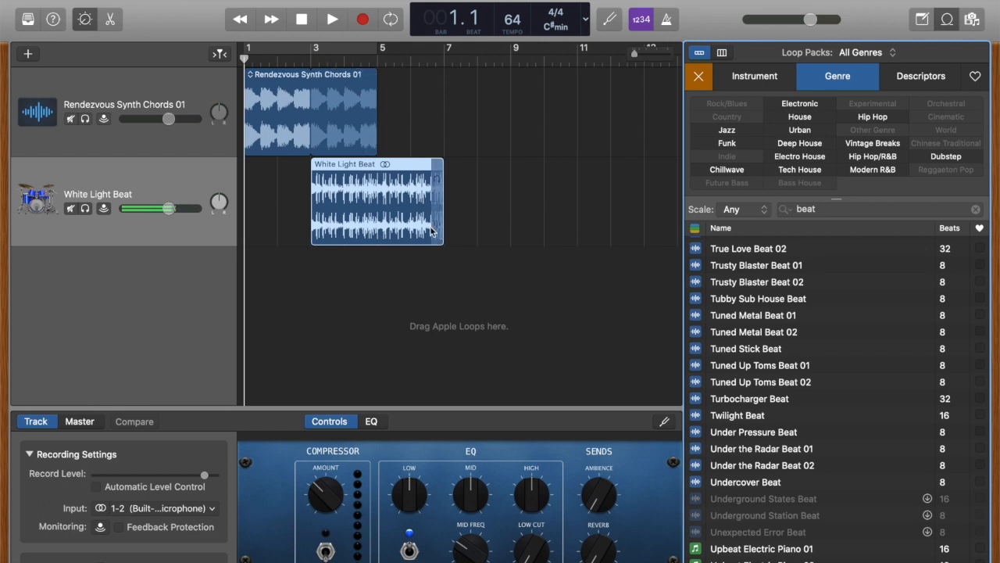
drag(439, 228, 376, 218)
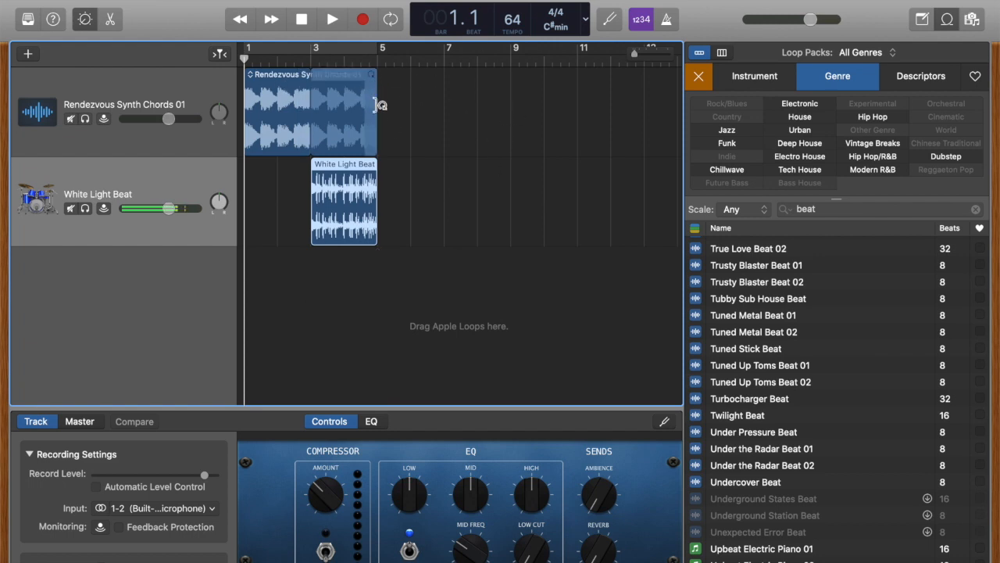
- Loop the Rendezvous Synth Chords and White Light Beat regions out to bar 13
drag(382, 104, 643, 152)
drag(375, 178, 644, 202)
- Search the loops for "bass", then replace the search term with "pad"
click(831, 208)
text(bass)
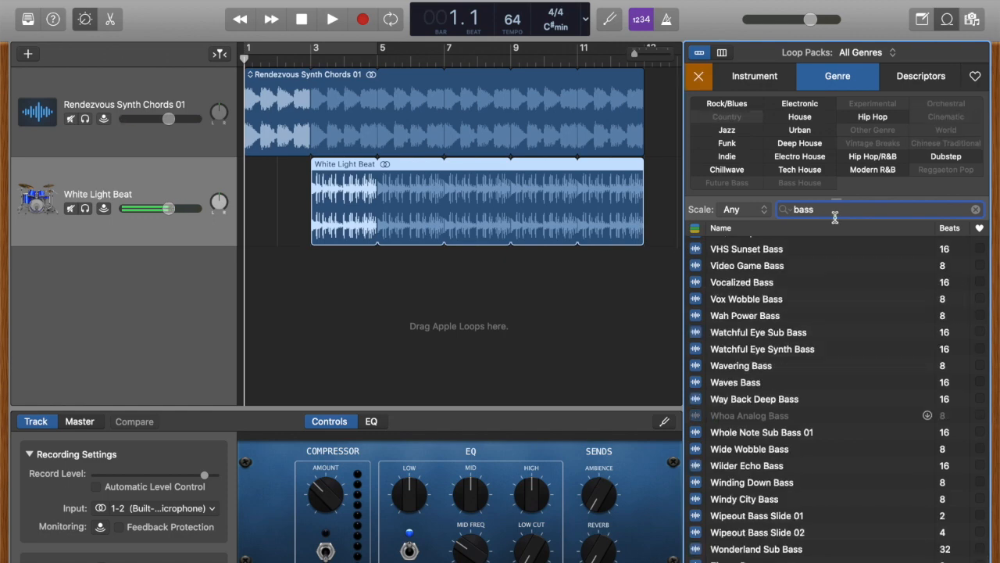
key(BackSpace)
key(BackSpace)
key(BackSpace)
key(BackSpace)
text(pad)
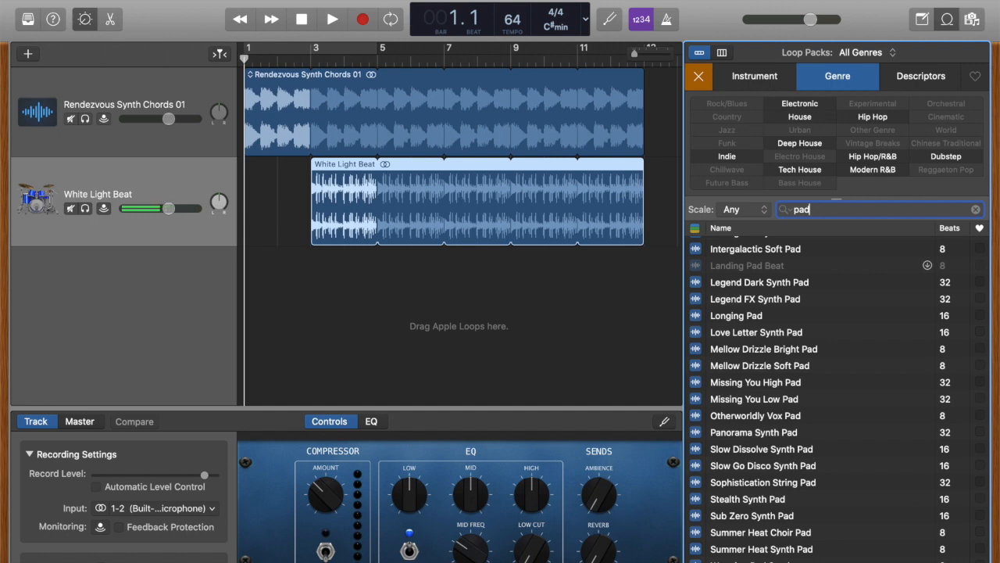
- Add the Longing Pad loop on a new track starting at bar 5 and loop it out to bar 13
drag(742, 320, 368, 297)
drag(372, 297, 380, 297)
drag(507, 255, 647, 264)
- Search the loops for "sweeper" and add Noise Sweeper 04 on a new track starting just after bar 11
scroll(646, 265, right, 5)
scroll(406, 196, left, 2)
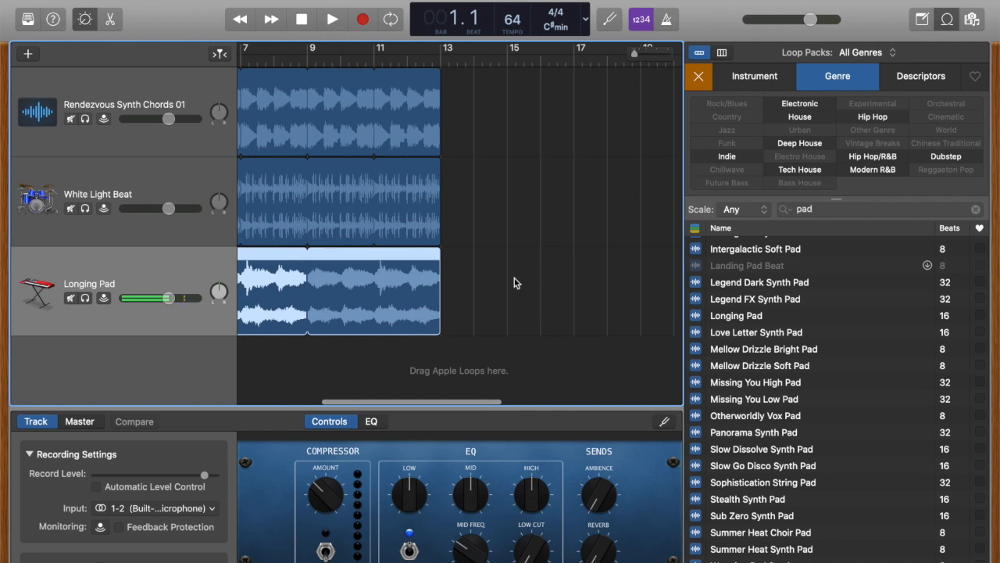
scroll(514, 278, left, 3)
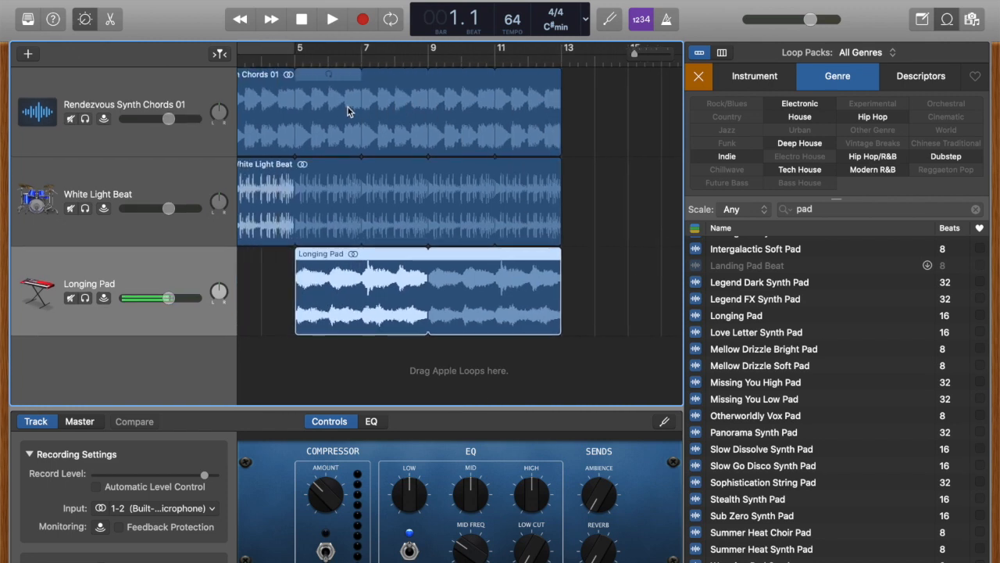
scroll(336, 100, left, 4)
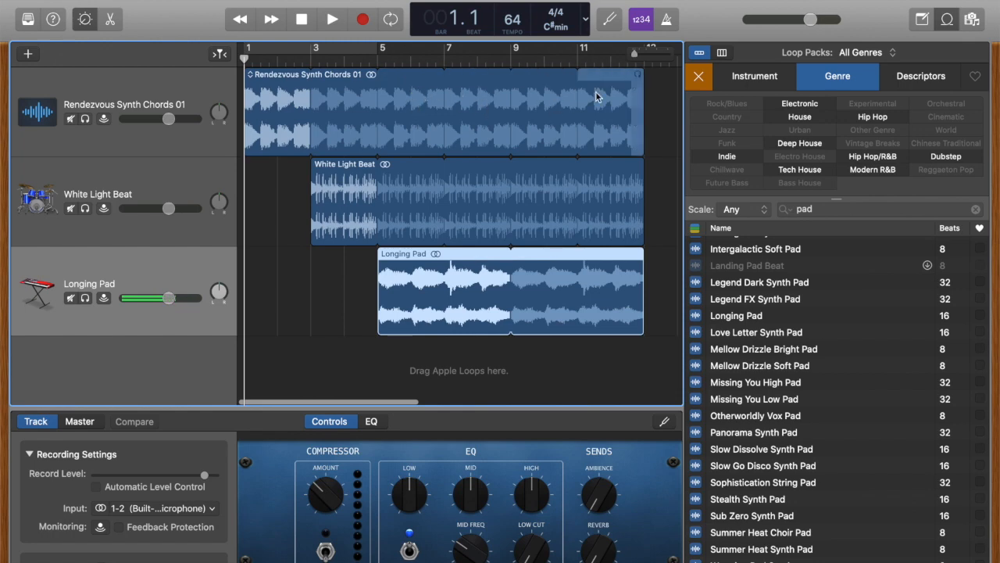
scroll(600, 102, right, 3)
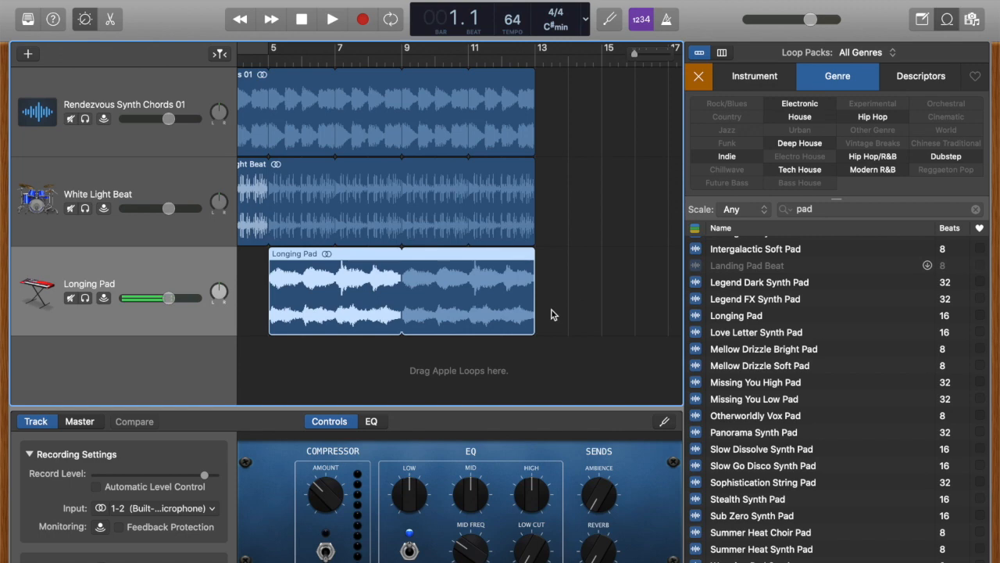
click(821, 209)
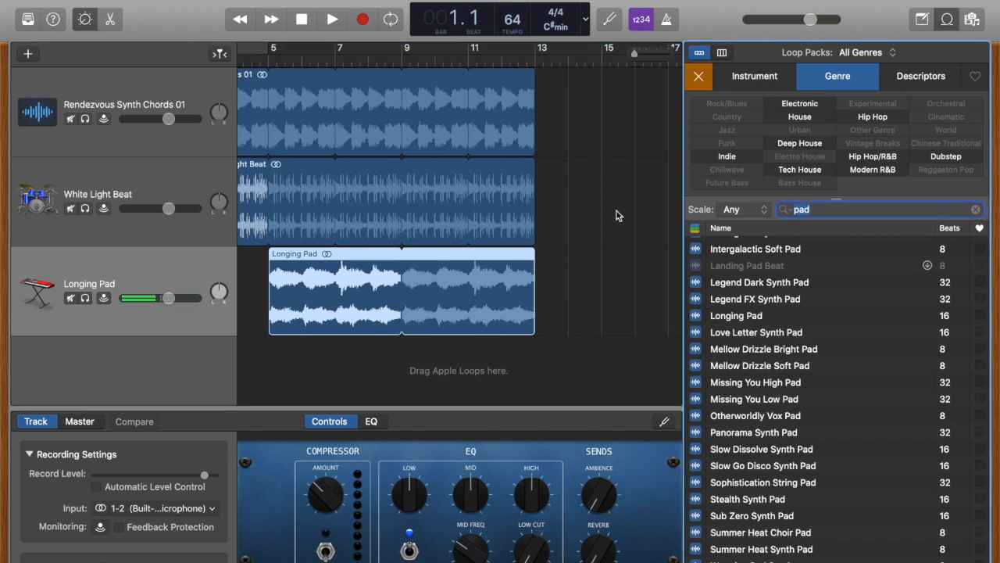
key(BackSpace)
key(BackSpace)
key(BackSpace)
text(sweeper)
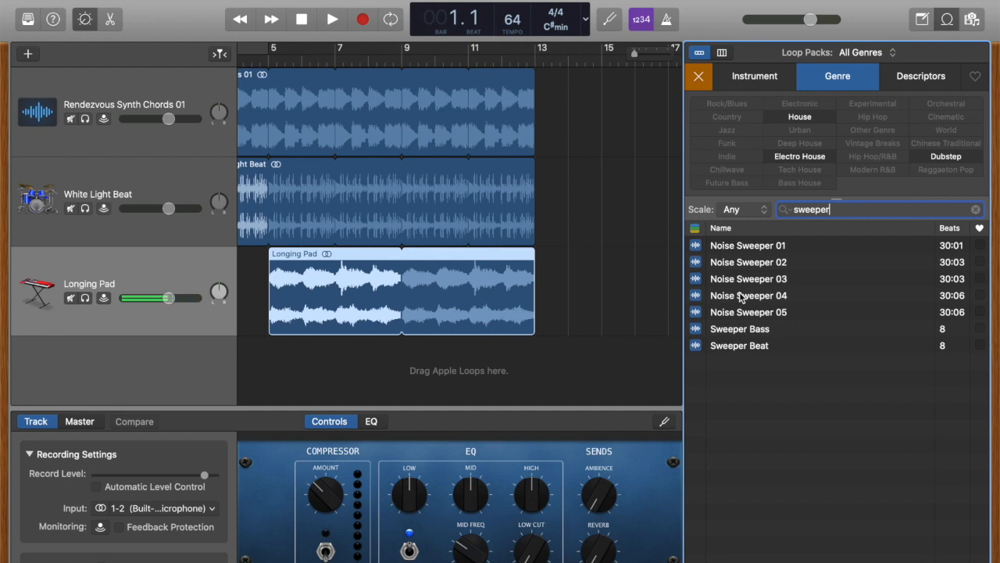
drag(742, 297, 478, 377)
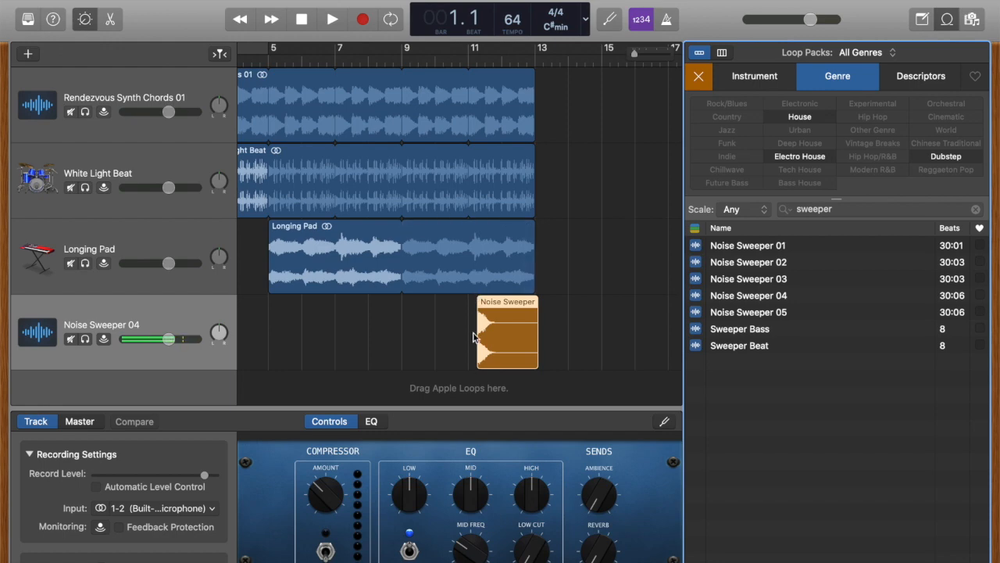
- Clear the loop search and add No Fear Synth Lead to the White Light Beat track at bar 13
drag(851, 208, 713, 197)
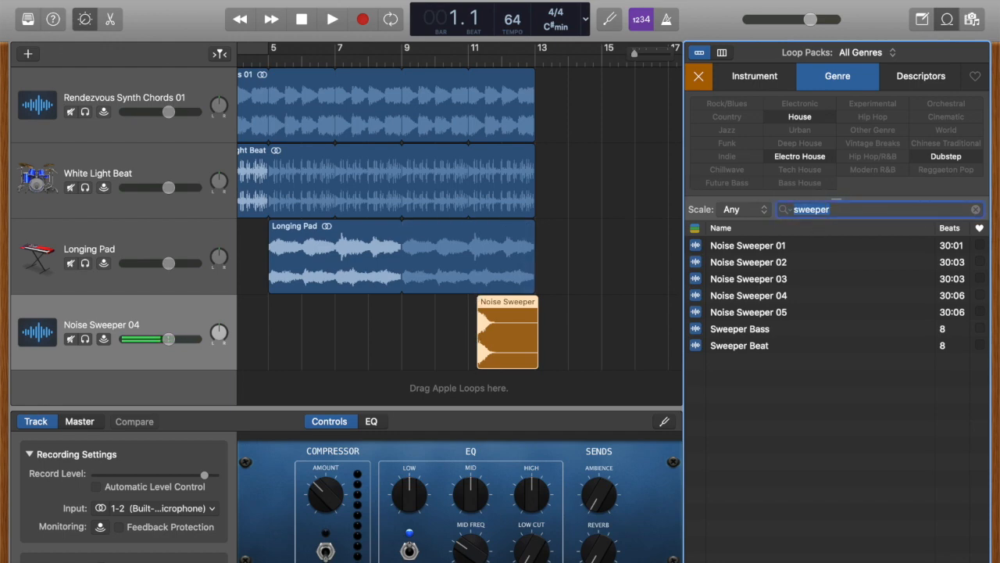
key(BackSpace)
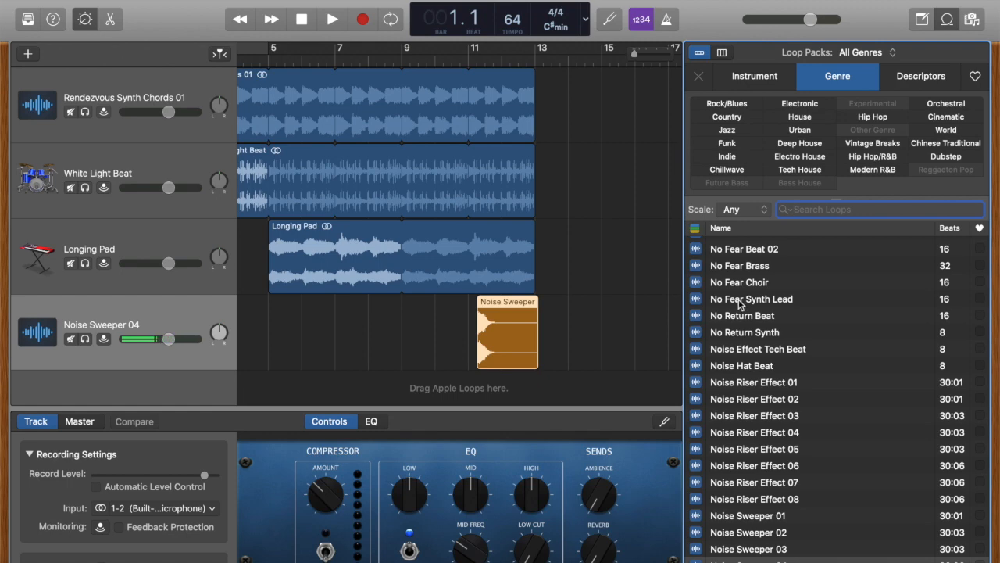
drag(738, 305, 536, 183)
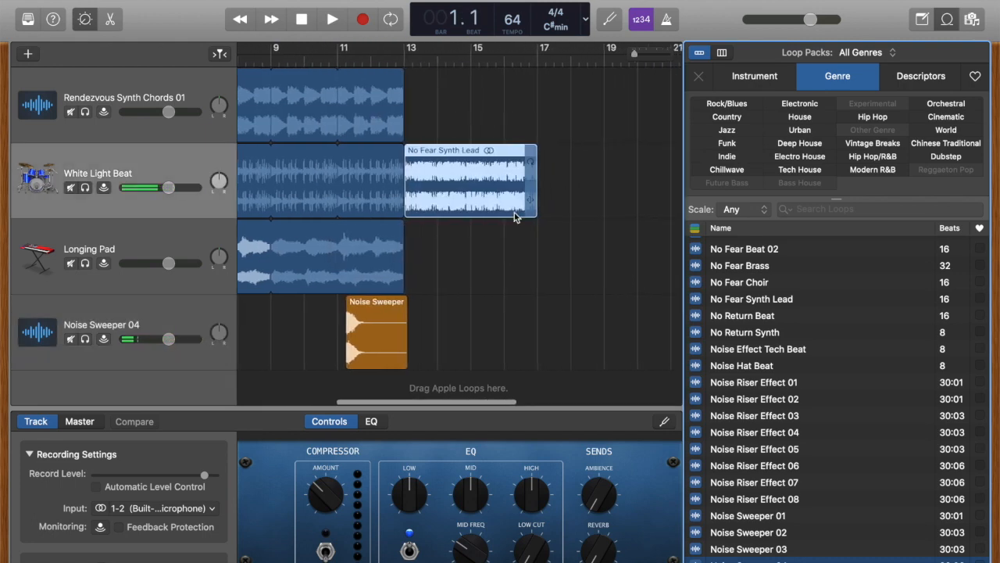
- Loop the No Fear Synth Lead and Longing Pad regions out to bar 25
scroll(491, 245, right, 5)
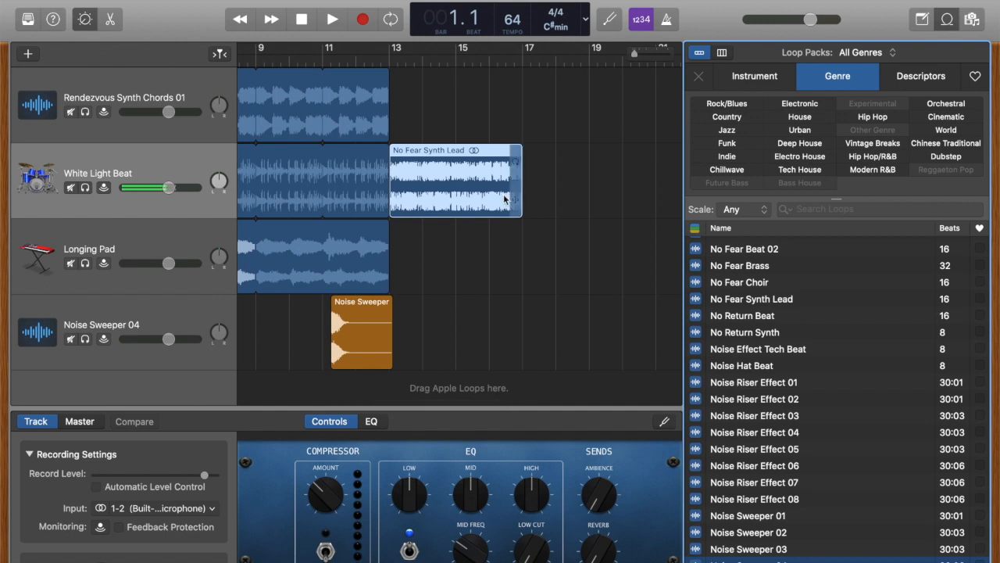
scroll(339, 183, right, 8)
drag(297, 164, 562, 199)
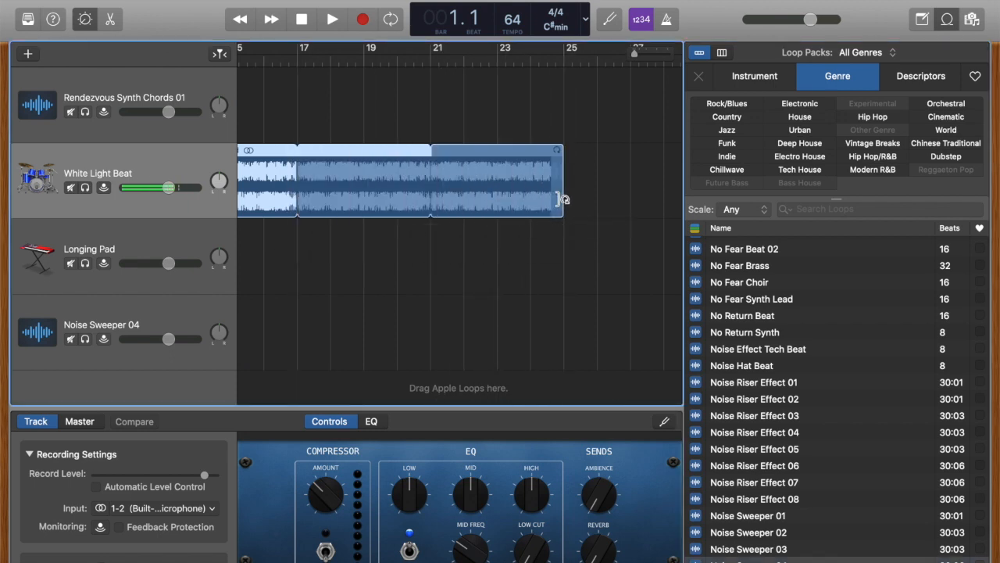
scroll(561, 199, left, 8)
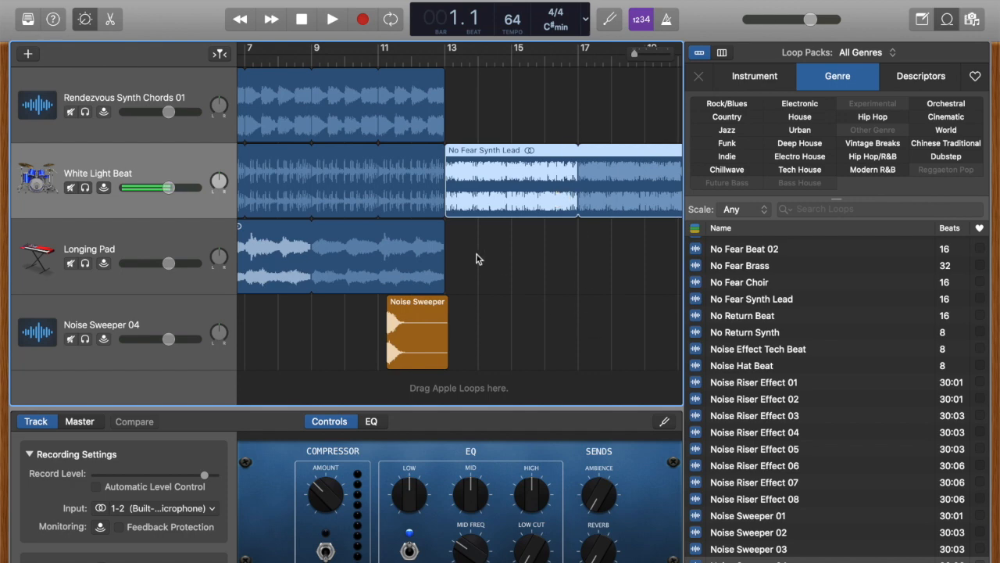
drag(441, 231, 626, 260)
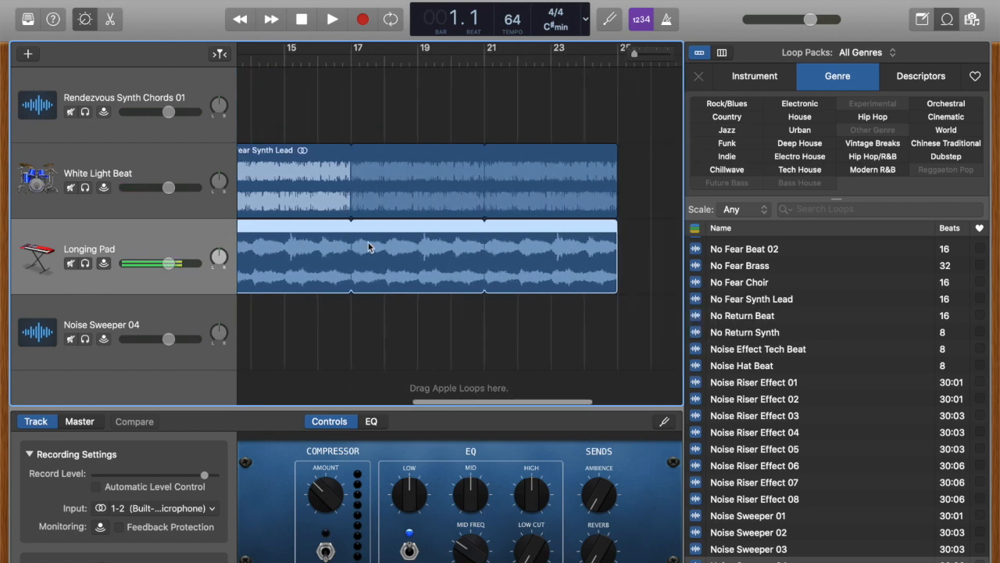
- Add the No Return Beat loop to the Noise Sweeper 04 track at bar 21
scroll(368, 247, right, 3)
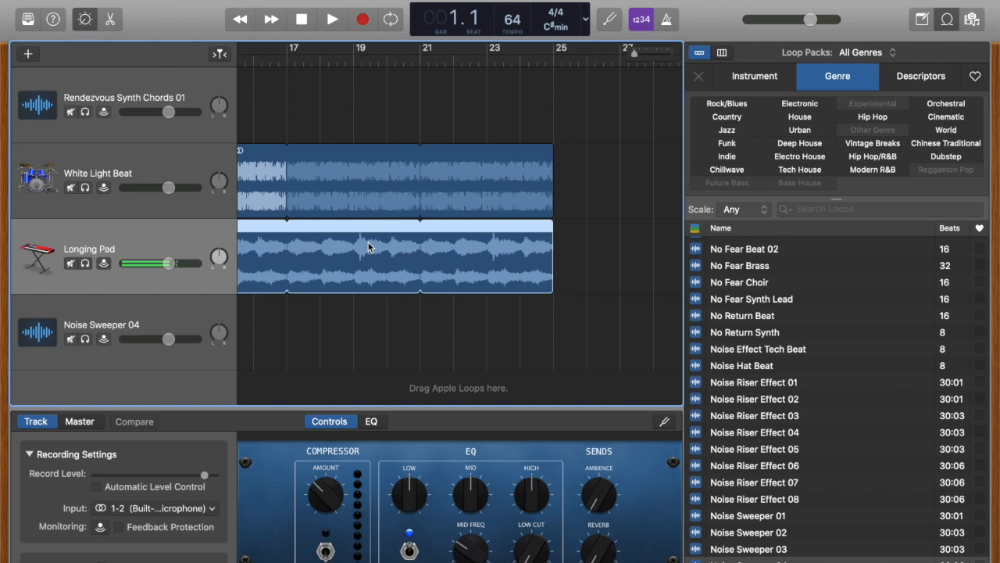
scroll(369, 247, left, 10)
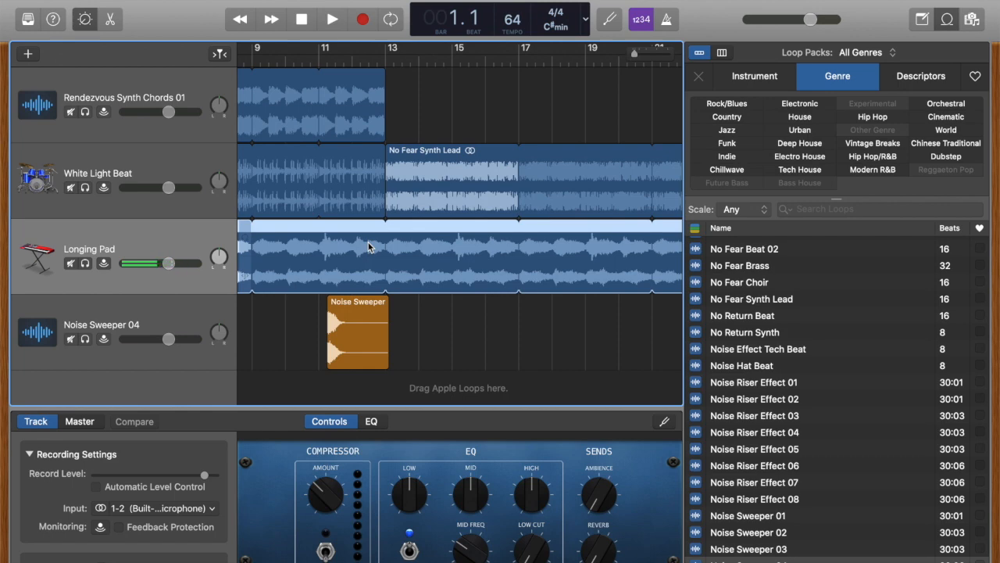
scroll(369, 247, right, 4)
scroll(446, 249, right, 8)
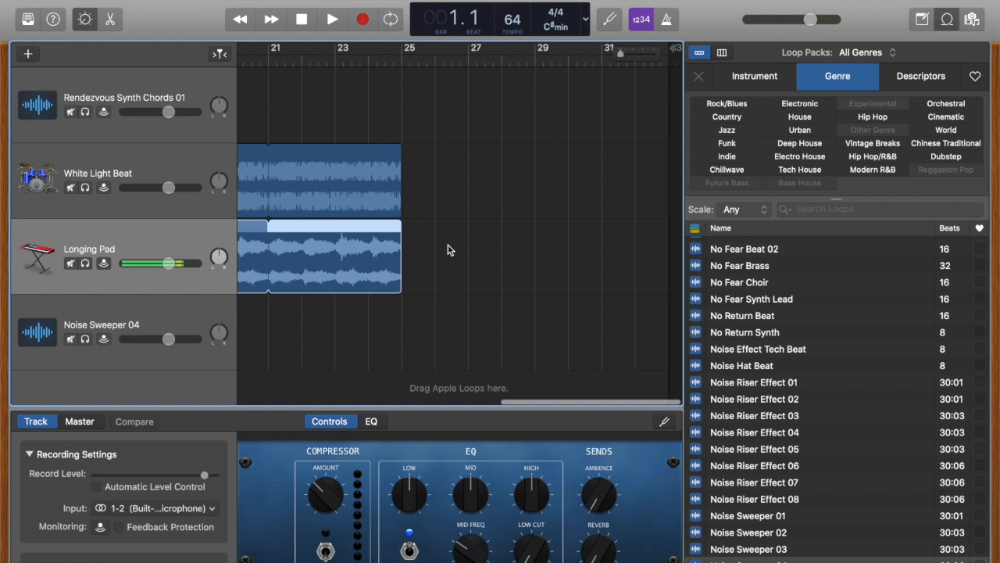
scroll(448, 249, left, 6)
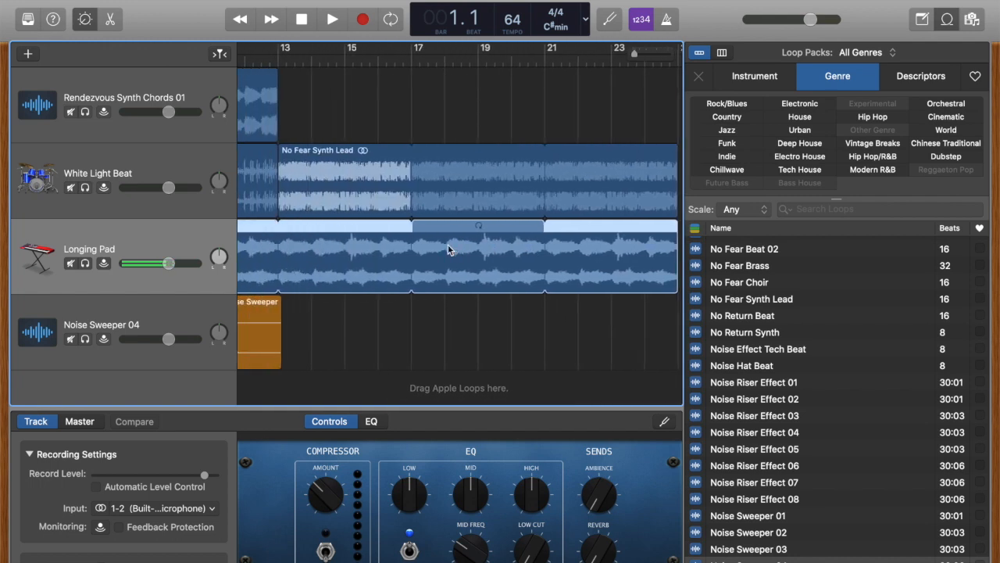
scroll(448, 249, right, 3)
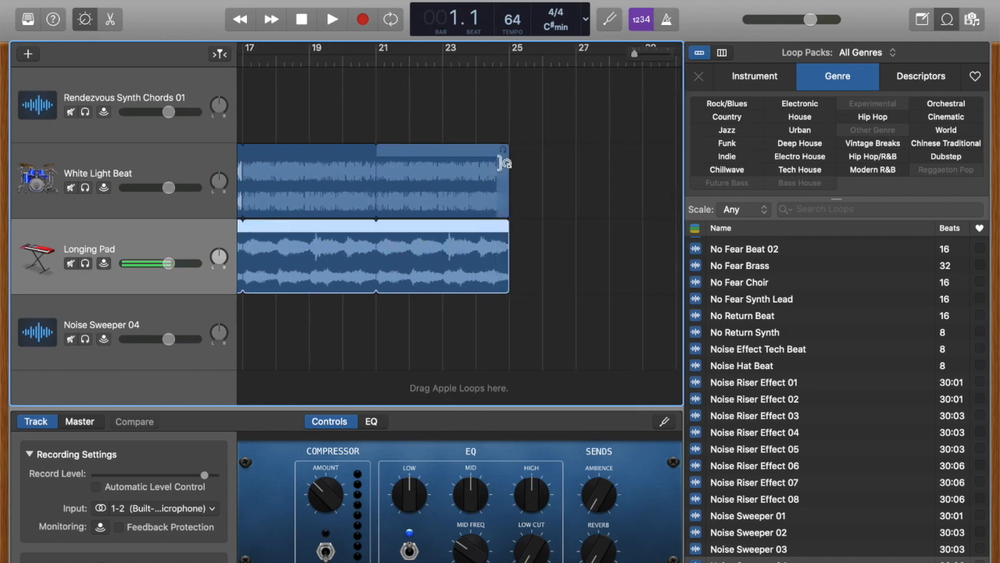
scroll(325, 180, left, 3)
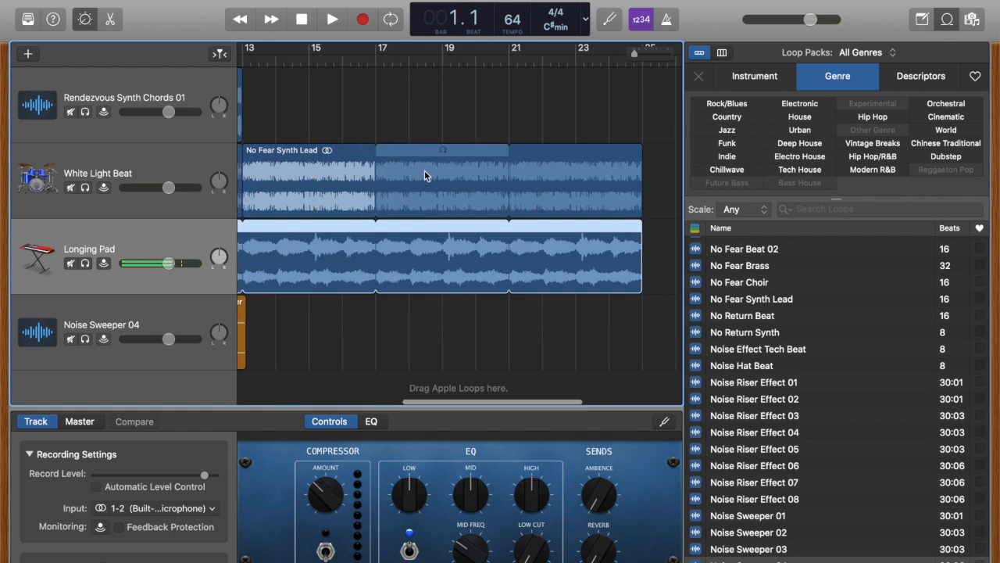
scroll(424, 170, right, 3)
drag(732, 327, 426, 335)
- Extend the No Fear Synth Lead, No Return Beat and Longing Pad regions to end together at bar 29
scroll(388, 171, right, 3)
drag(388, 171, 536, 184)
drag(402, 304, 535, 305)
drag(395, 232, 535, 234)
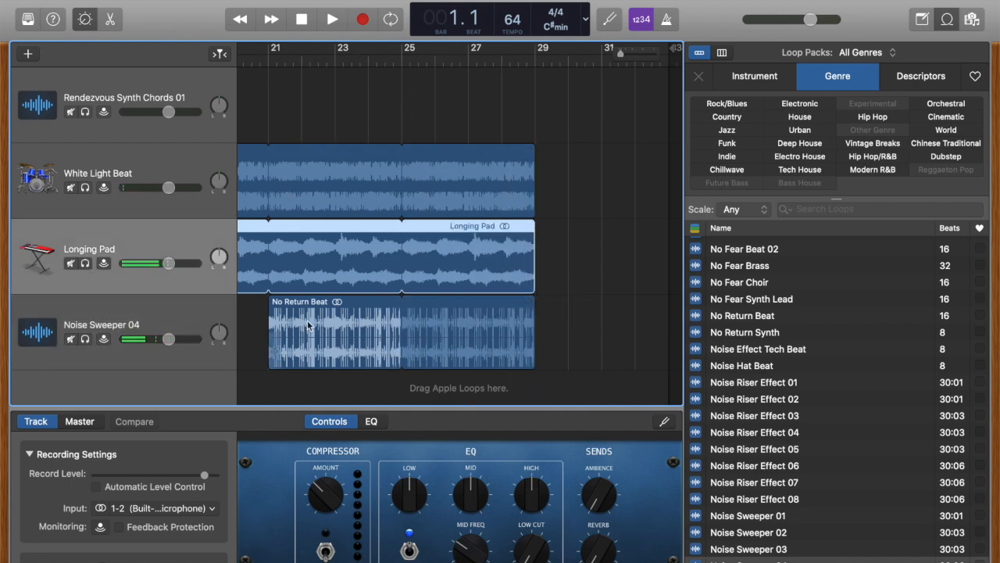
- Review the whole arrangement across all four tracks, from bar 1 to the end of the last regions
scroll(405, 339, right, 2)
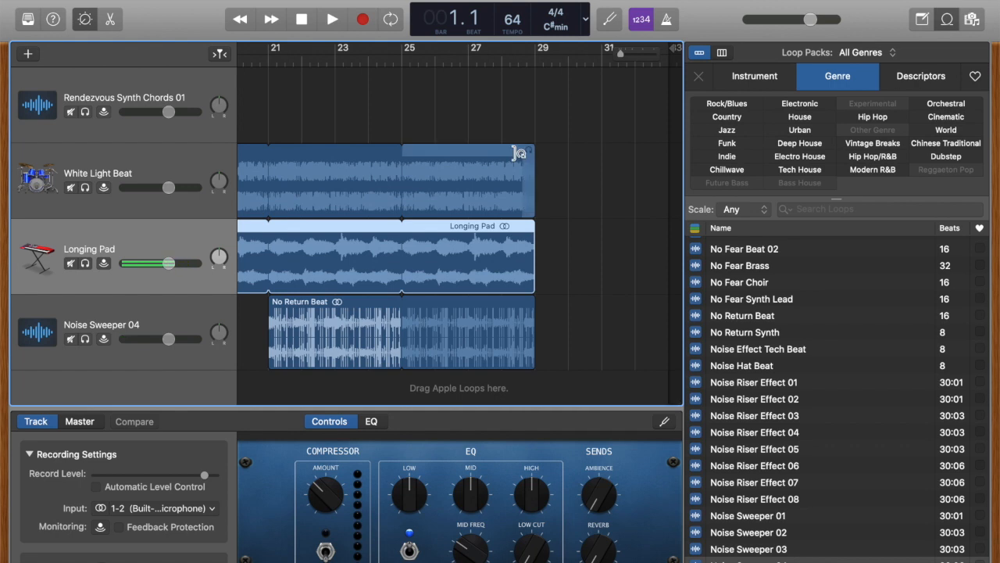
scroll(518, 152, left, 10)
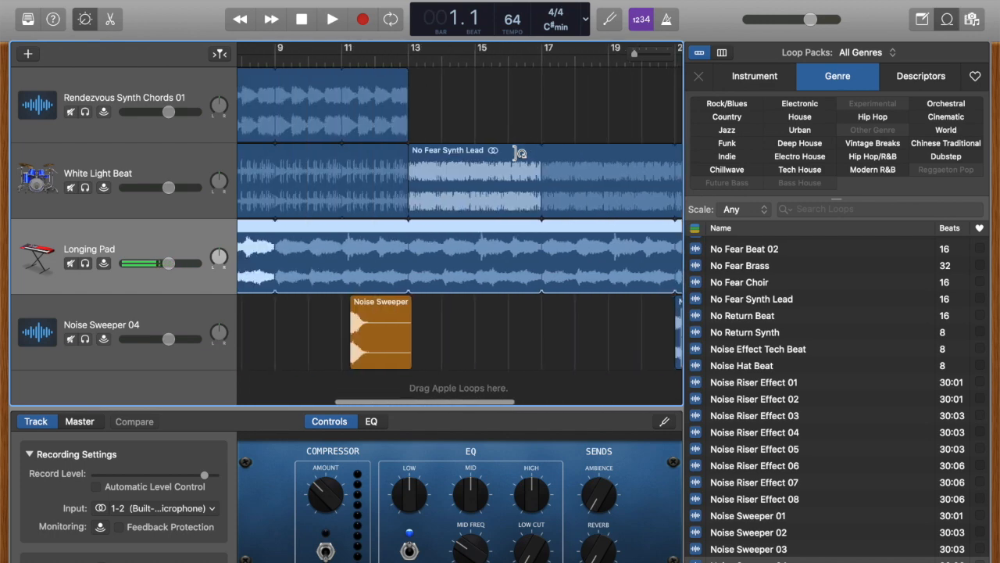
scroll(518, 152, right, 10)
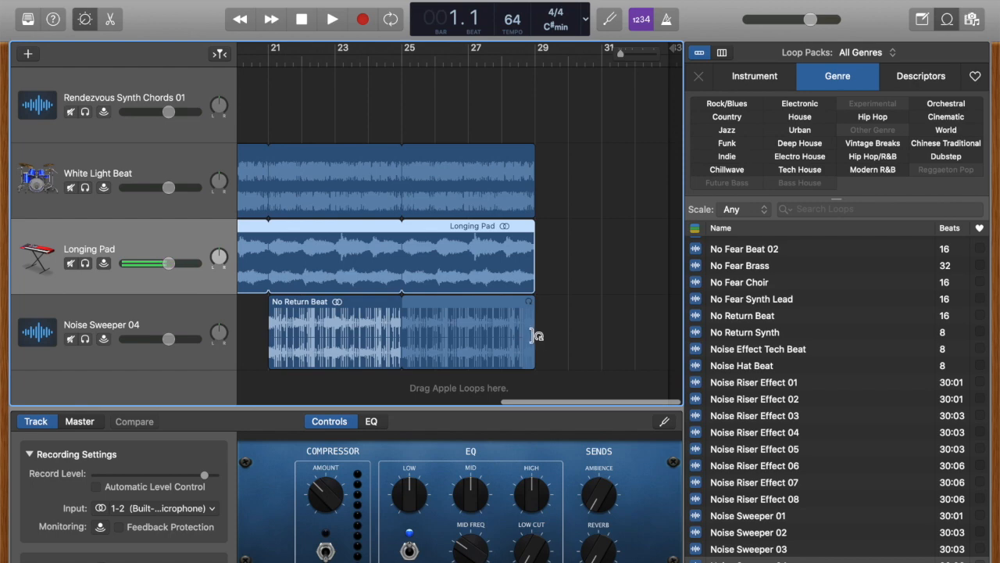
scroll(536, 336, left, 15)
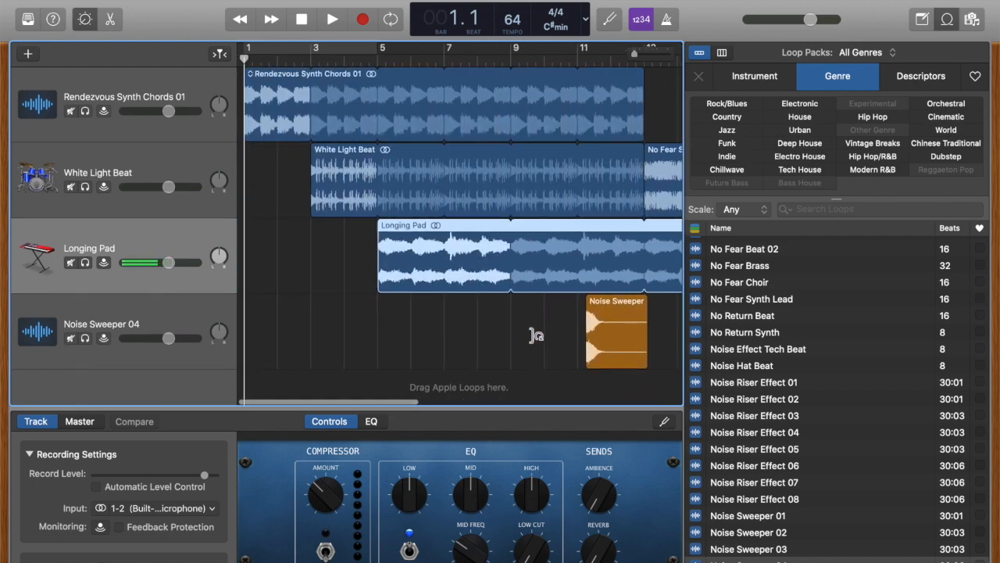
scroll(536, 335, right, 5)
scroll(536, 335, right, 8)
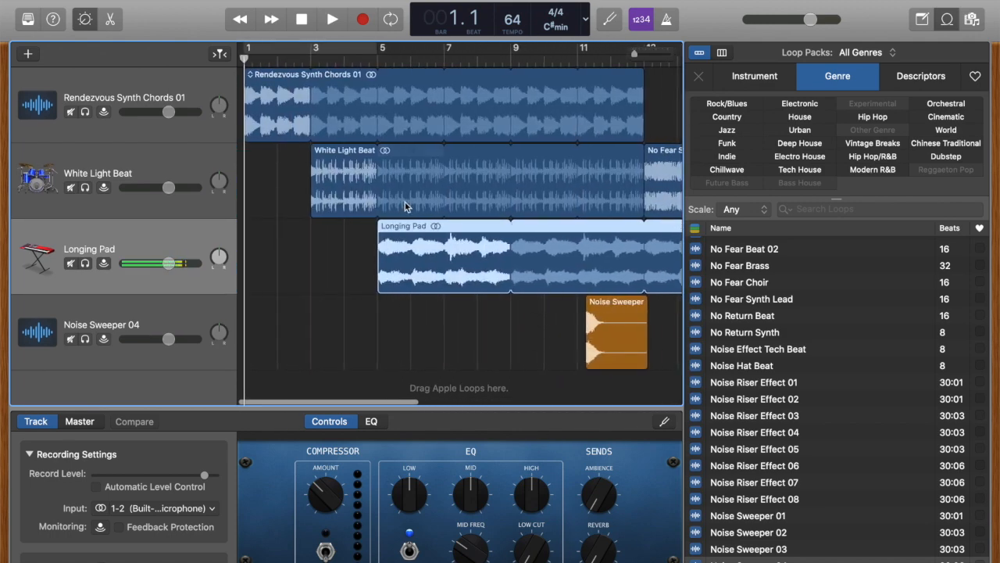
scroll(405, 197, right, 10)
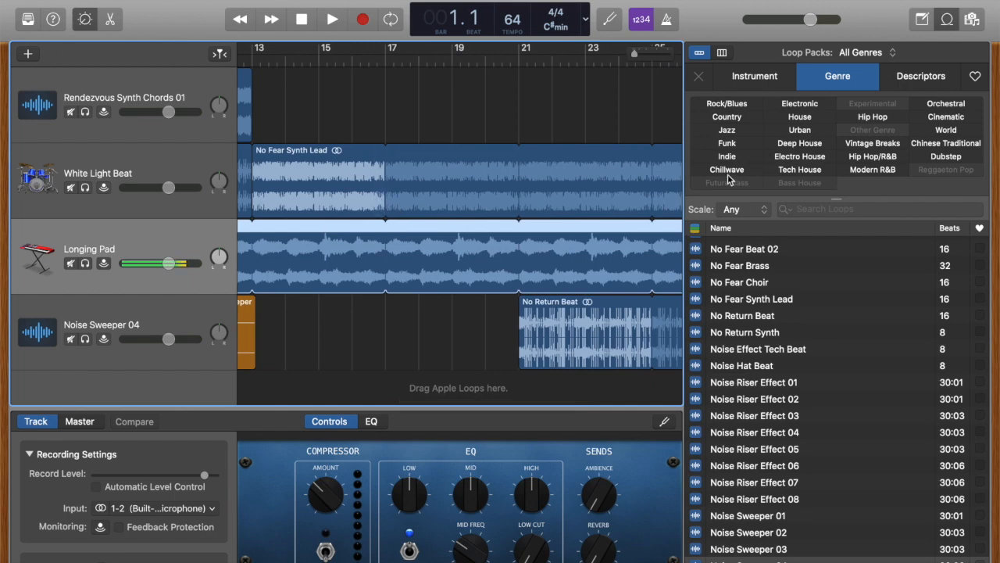
scroll(568, 215, right, 7)
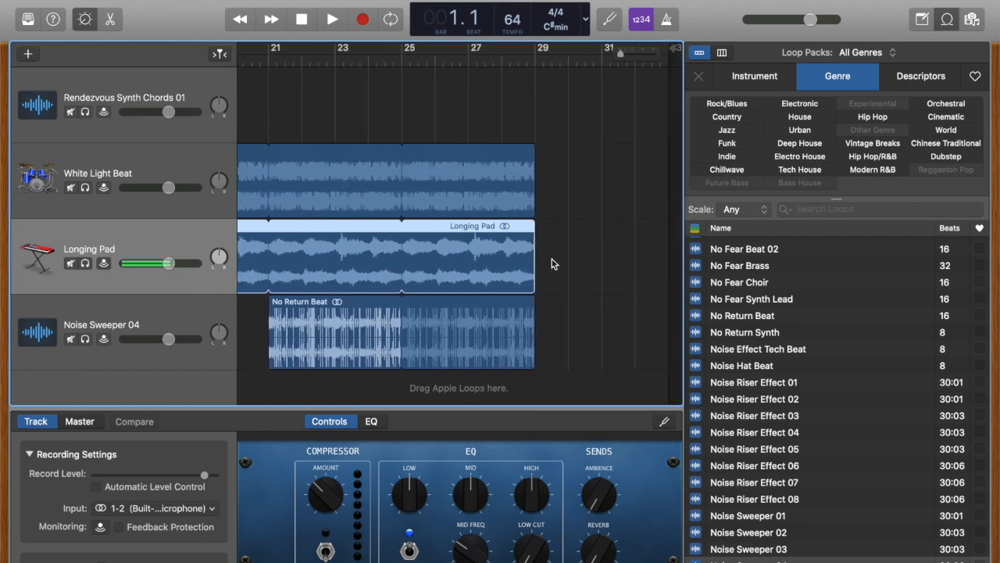
scroll(552, 263, left, 5)
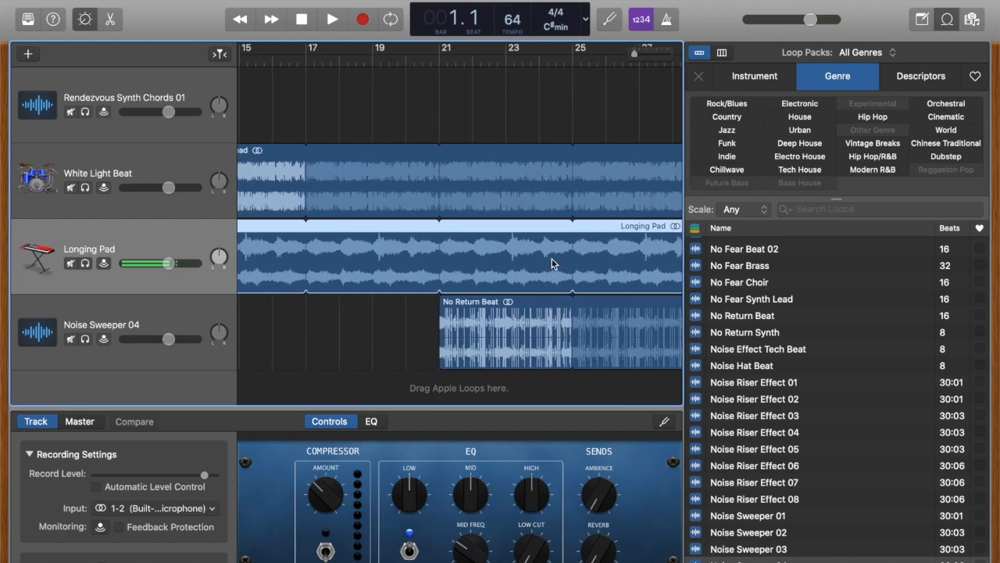
scroll(552, 259, left, 4)
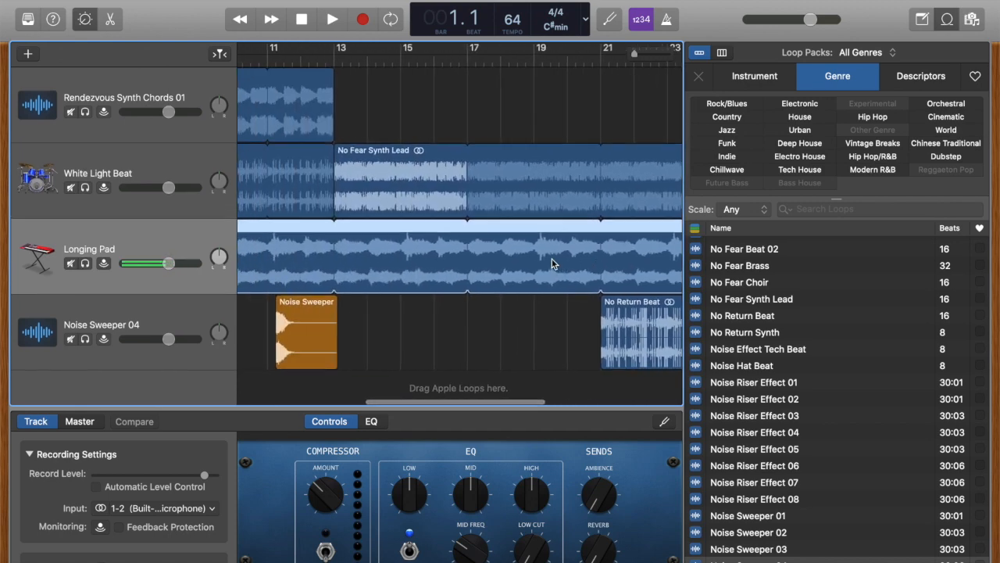
scroll(552, 259, left, 8)
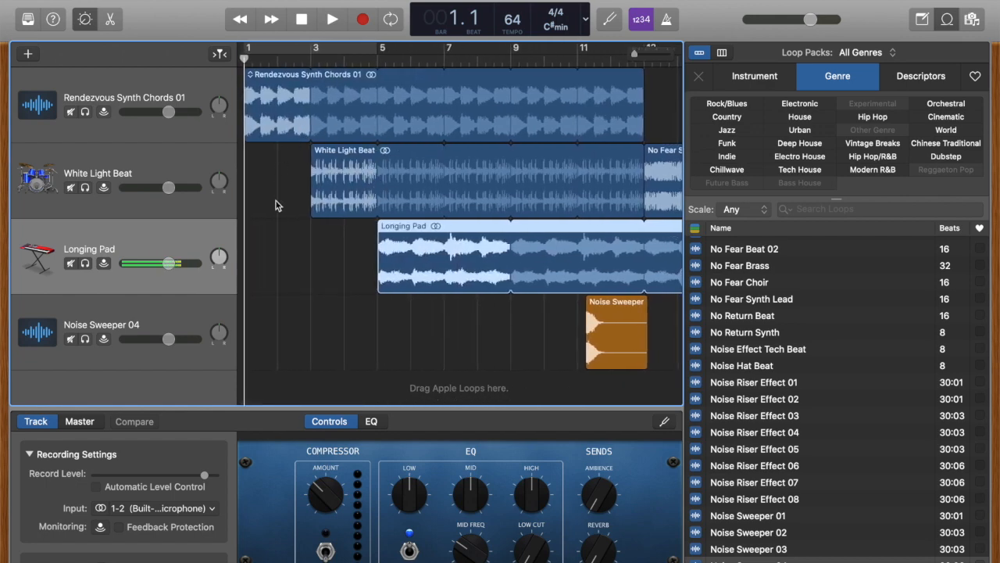
scroll(276, 201, right, 15)
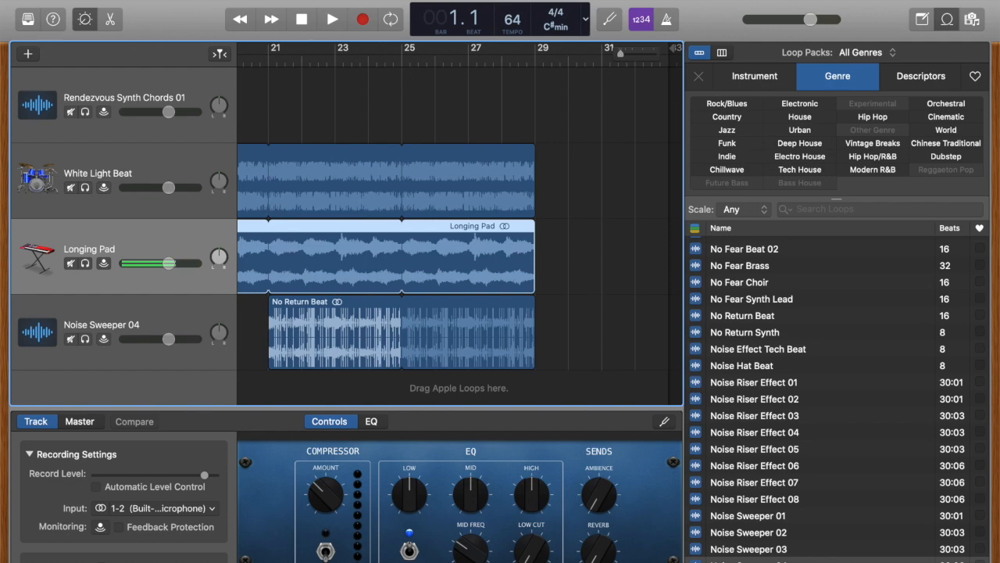
click(259, 0)
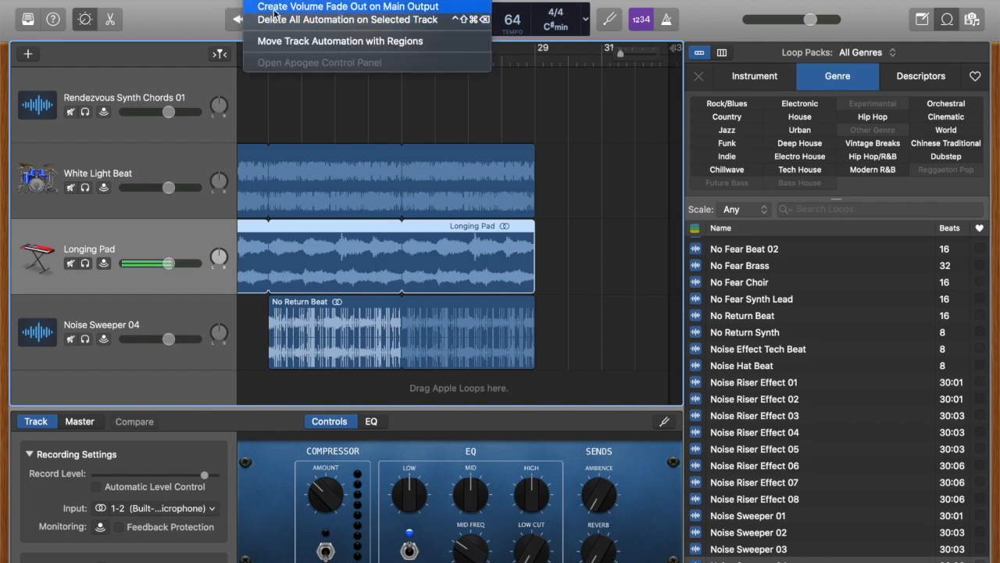
click(306, 111)
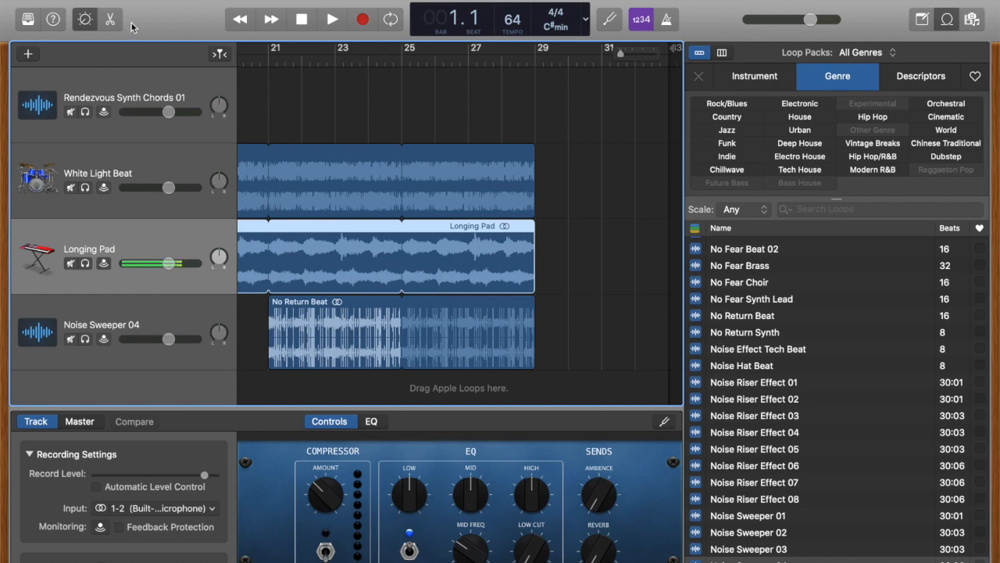
scroll(455, 156, left, 10)
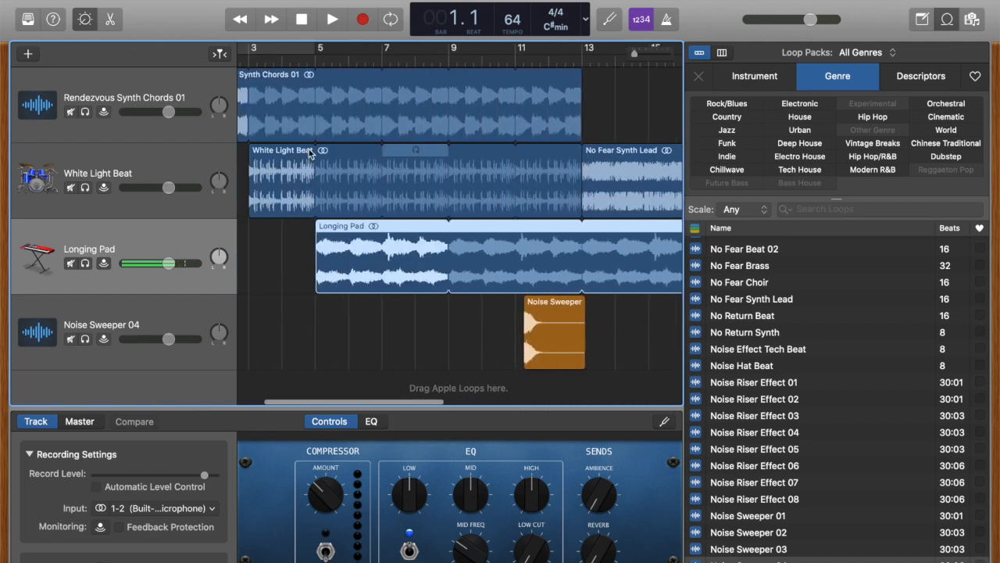
- Close the current project and open the recent project track10
key(super+q)
click(448, 199)
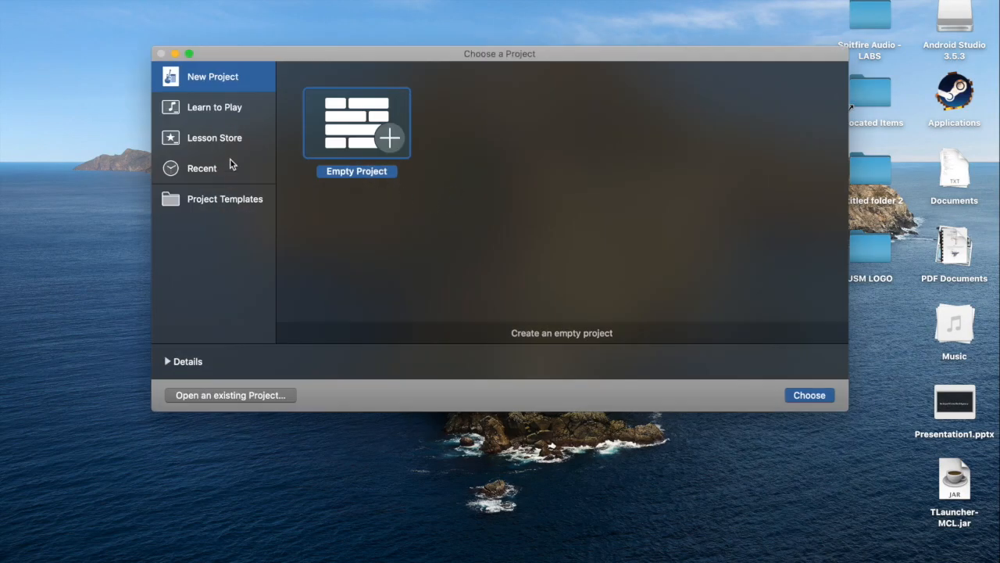
click(174, 166)
click(507, 155)
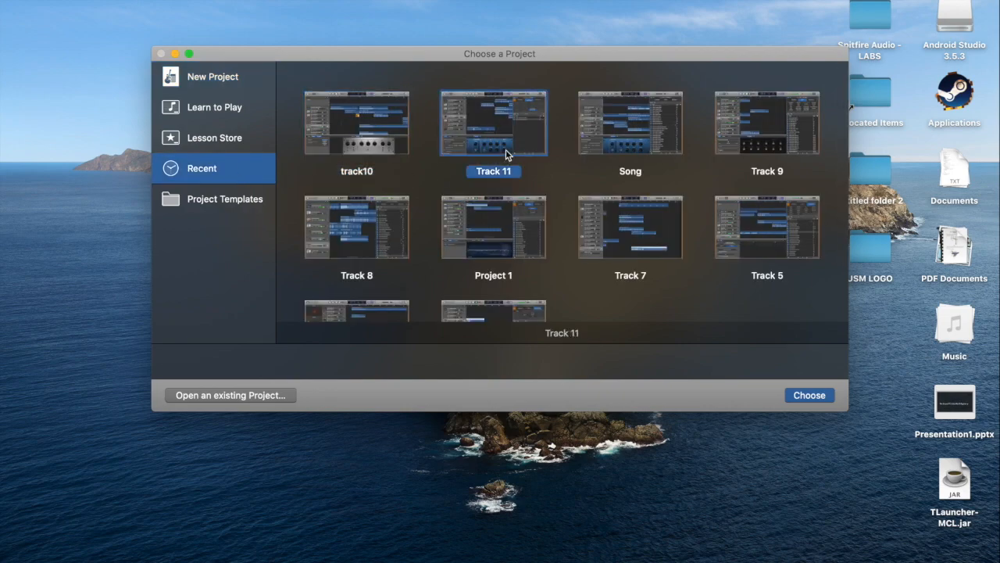
double_click(396, 127)
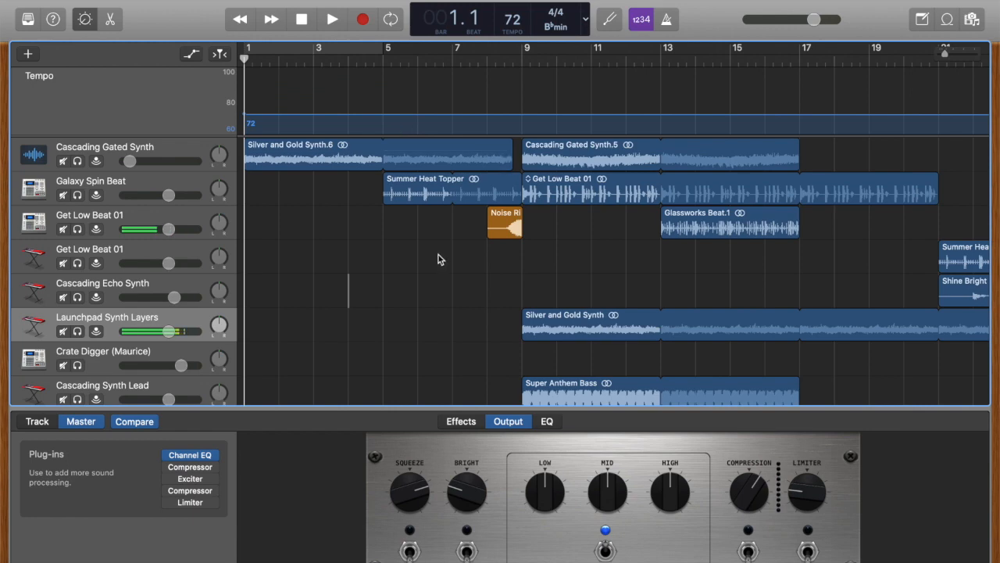
- Look through the track10 arrangement from the first bars to the last regions, down to the Master Track
scroll(438, 259, right, 15)
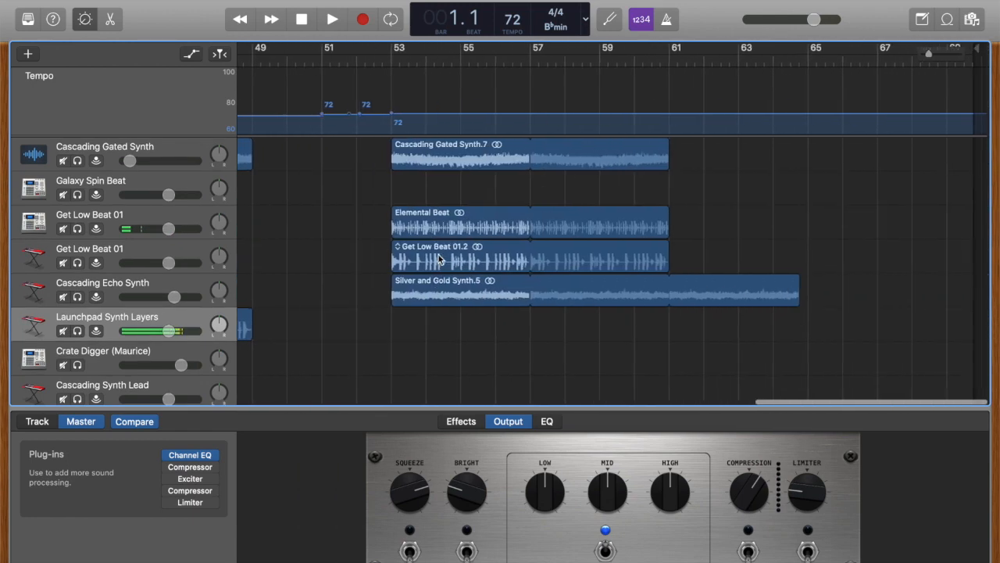
scroll(438, 259, left, 5)
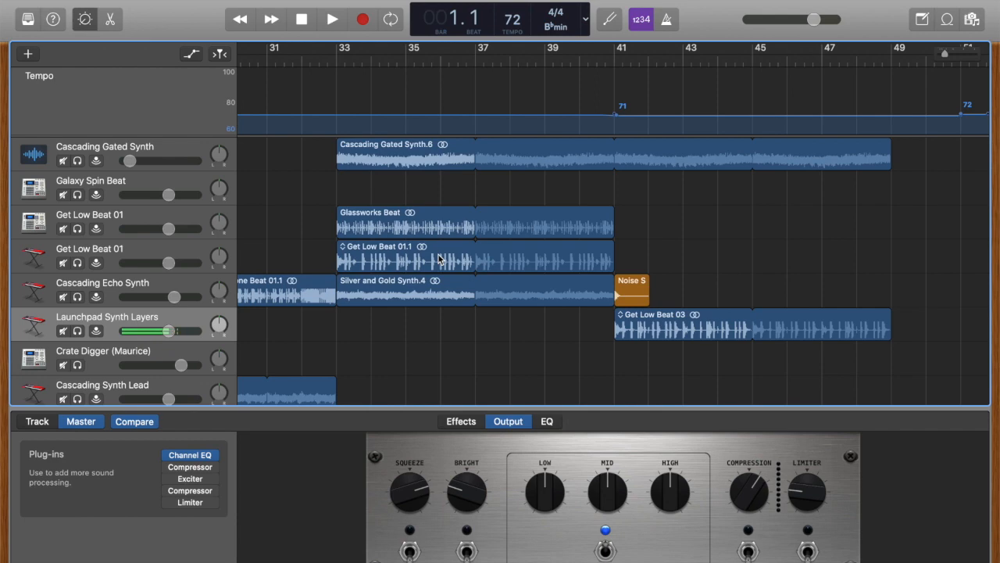
scroll(438, 260, left, 5)
scroll(437, 259, right, 10)
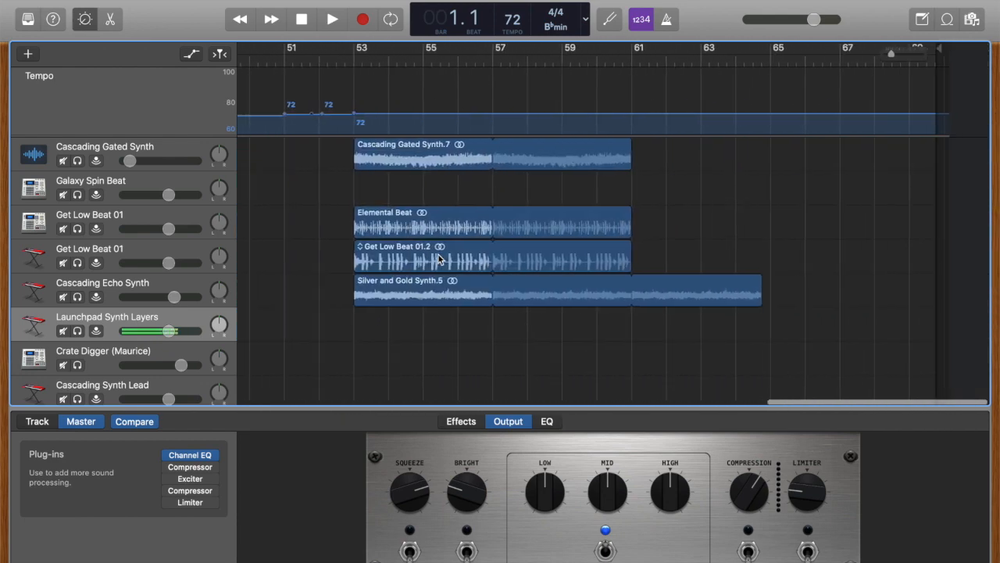
scroll(548, 234, down, 5)
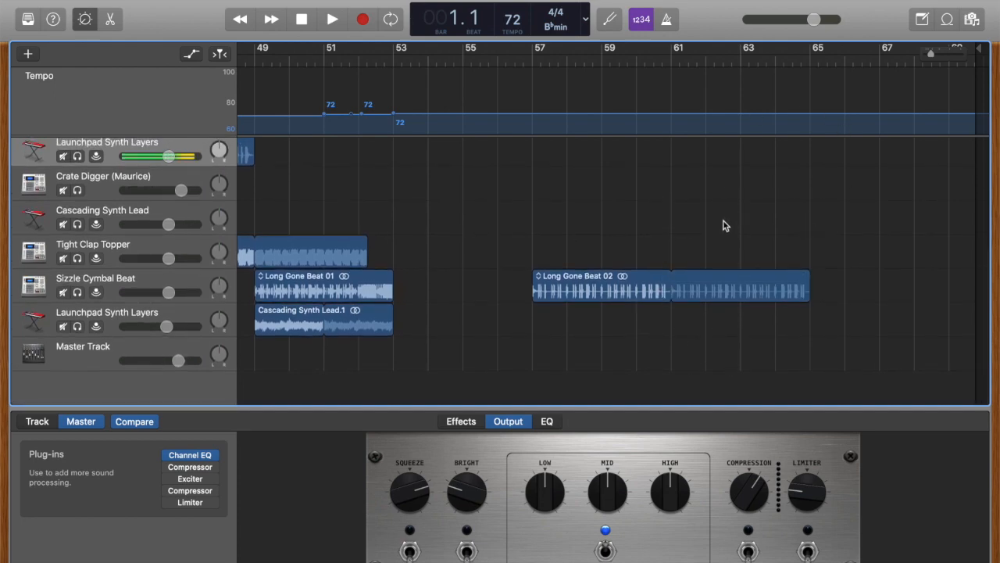
scroll(568, 257, left, 15)
scroll(568, 257, up, 5)
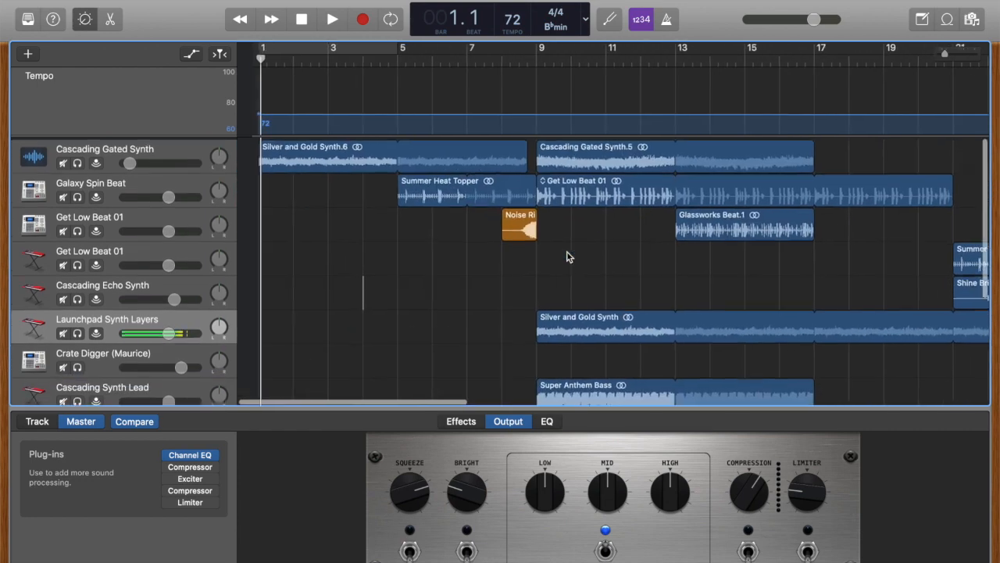
- Show the track automation and examine the volume curves on the tracks along the whole song
key(a)
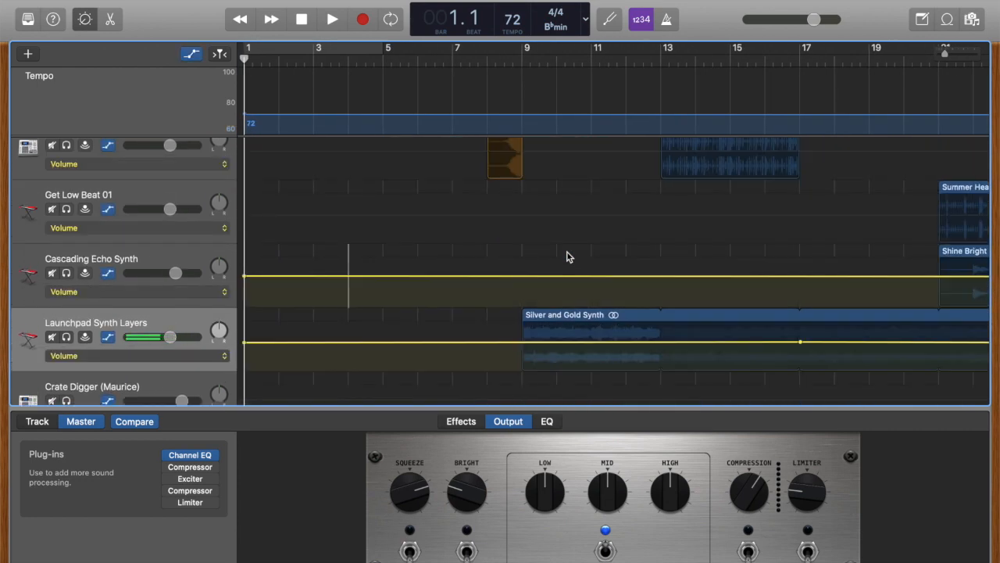
scroll(568, 257, up, 3)
scroll(568, 258, down, 5)
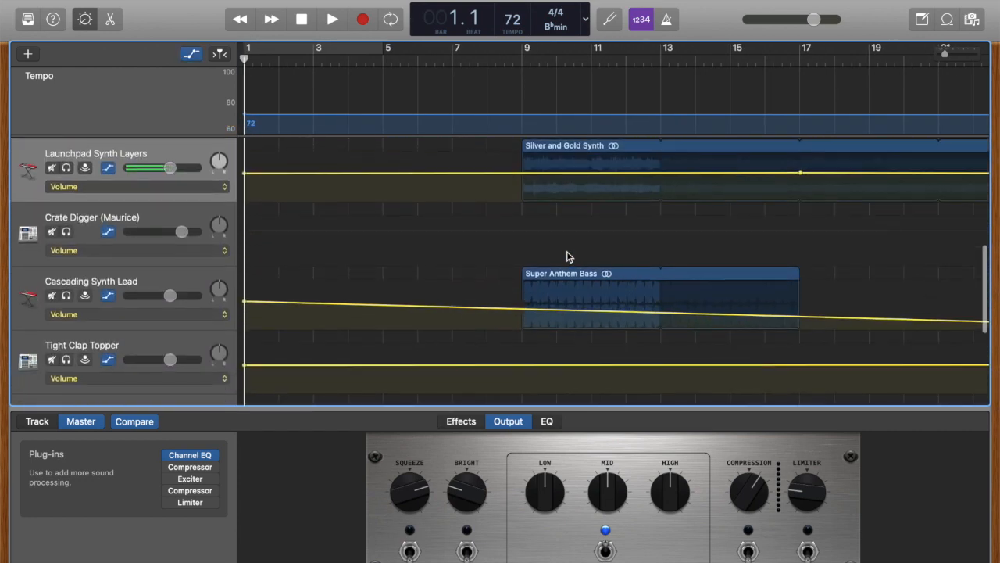
scroll(568, 257, up, 5)
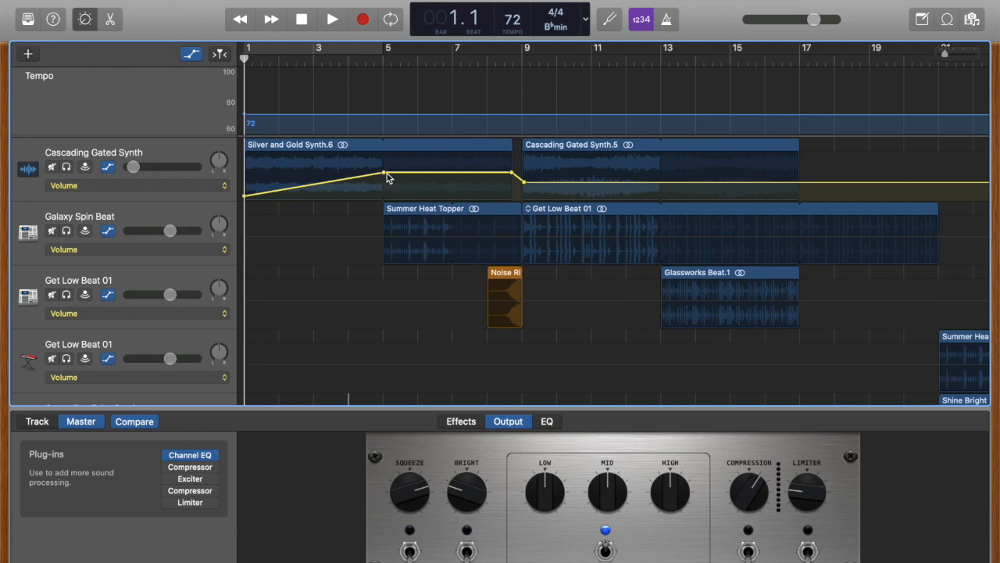
scroll(387, 177, right, 10)
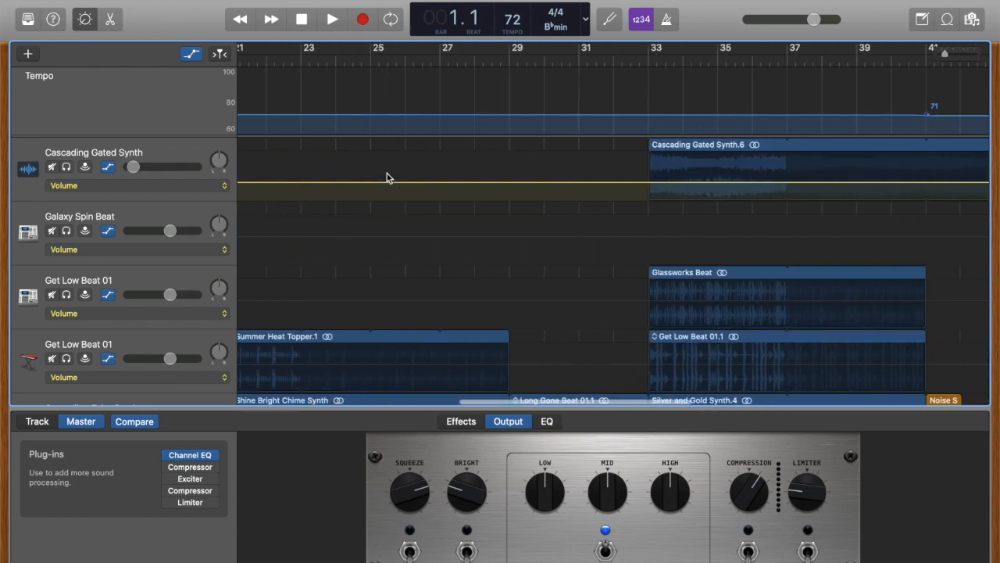
scroll(386, 177, down, 5)
scroll(387, 178, left, 2)
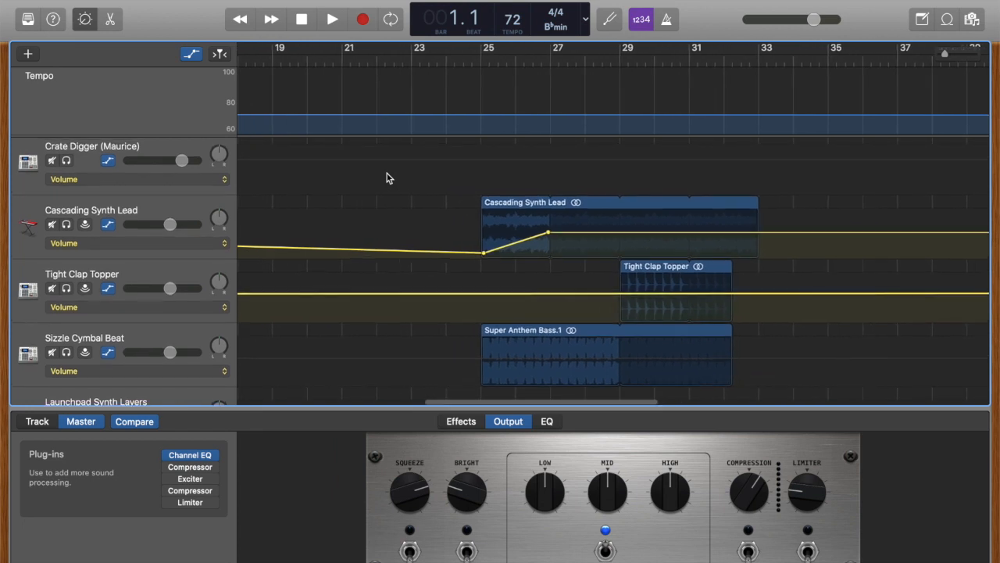
scroll(387, 178, left, 8)
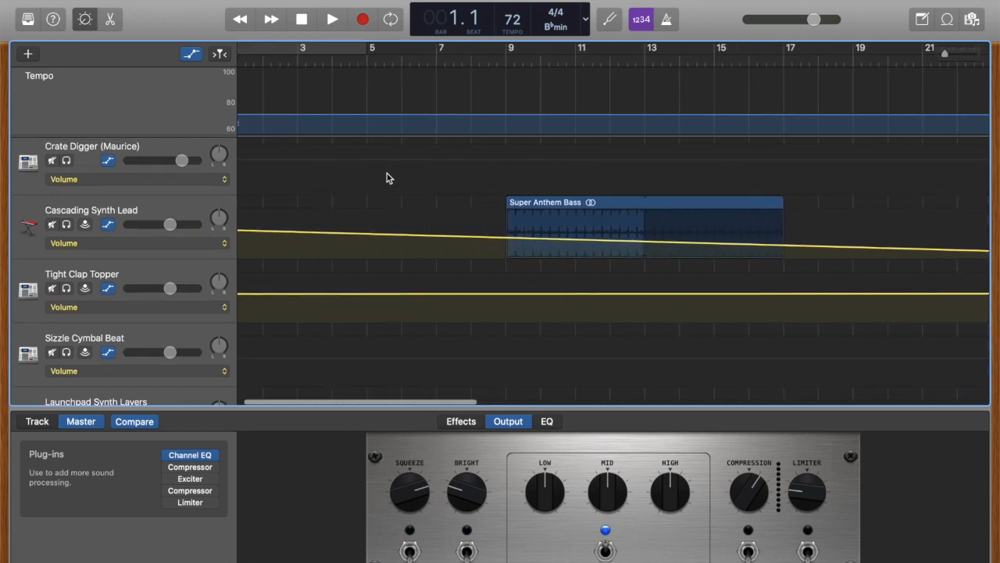
scroll(405, 179, right, 6)
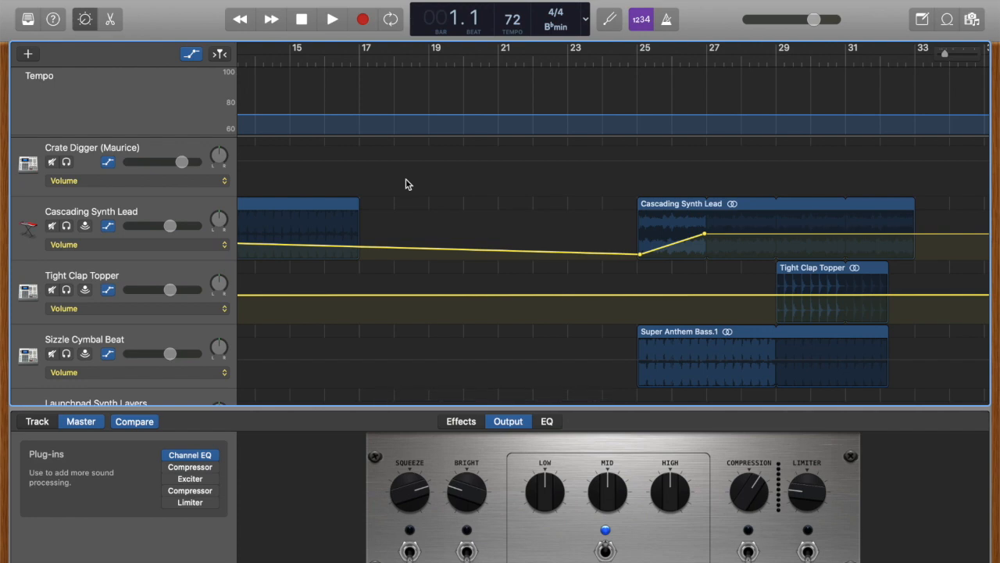
scroll(405, 184, right, 15)
scroll(406, 184, down, 5)
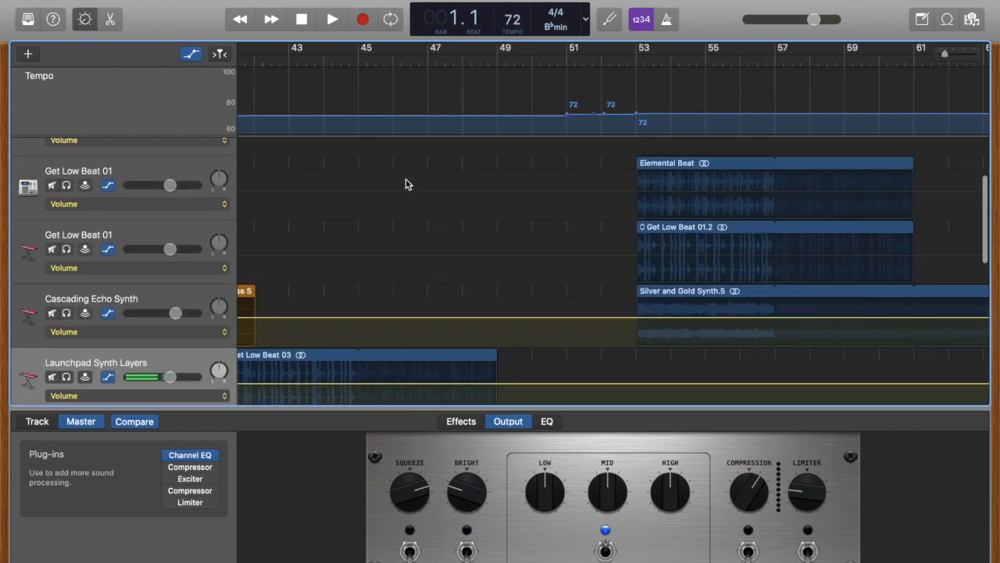
scroll(406, 184, down, 10)
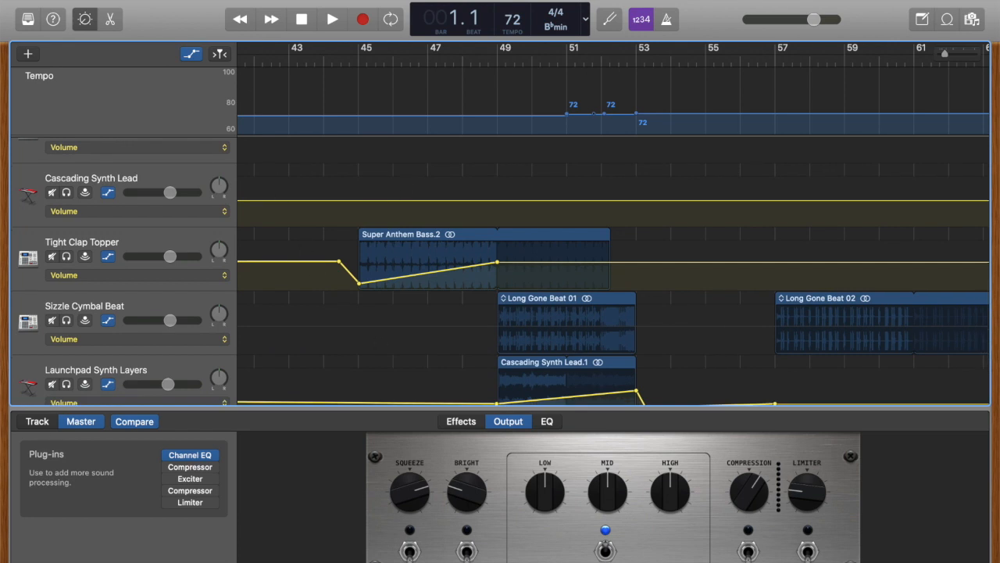
- Hide the automation curves on all tracks
click(258, 0)
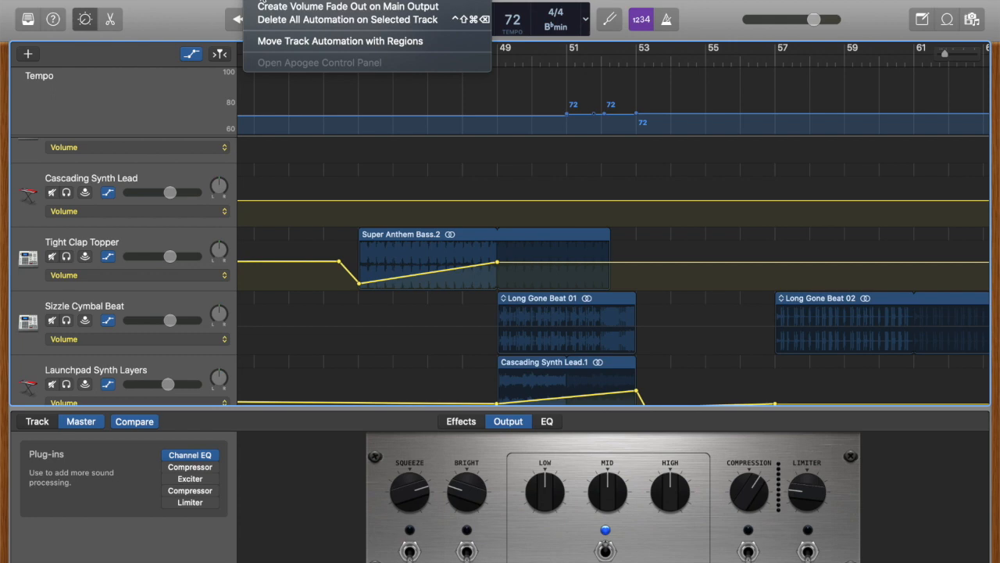
click(297, 112)
key(a)
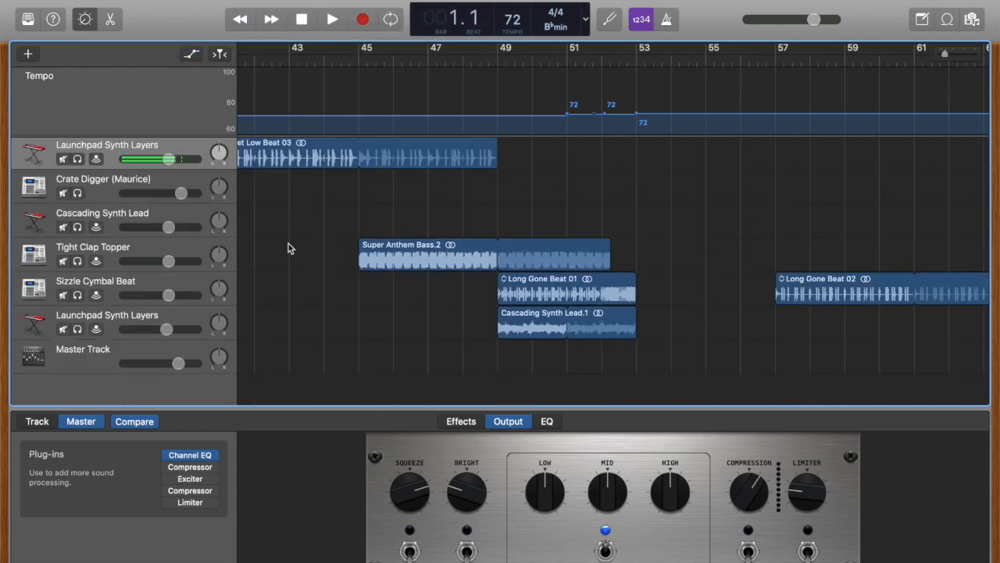
scroll(290, 281, left, 10)
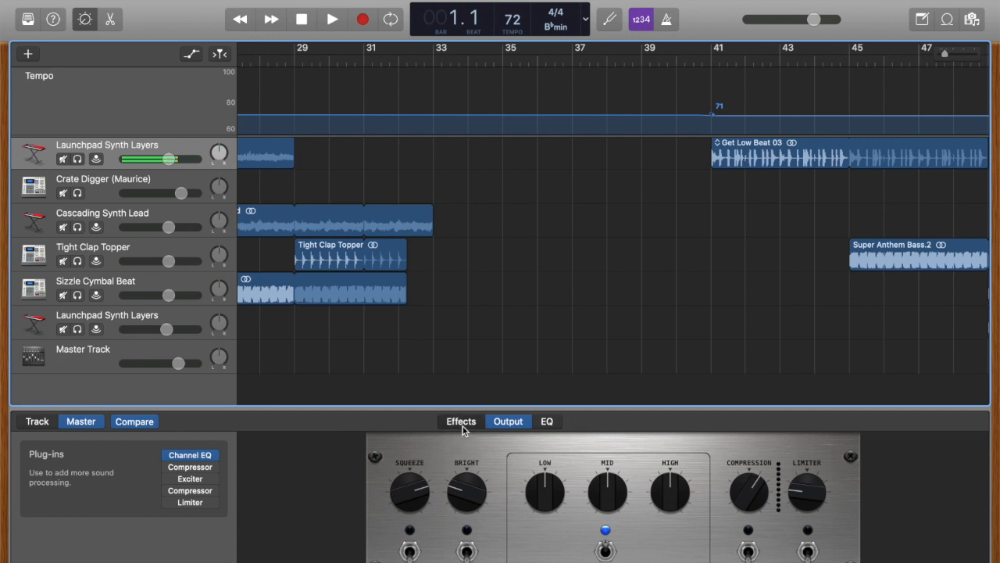
- Examine the master's echo effects and output controls, and its EQ with the available presets
click(462, 426)
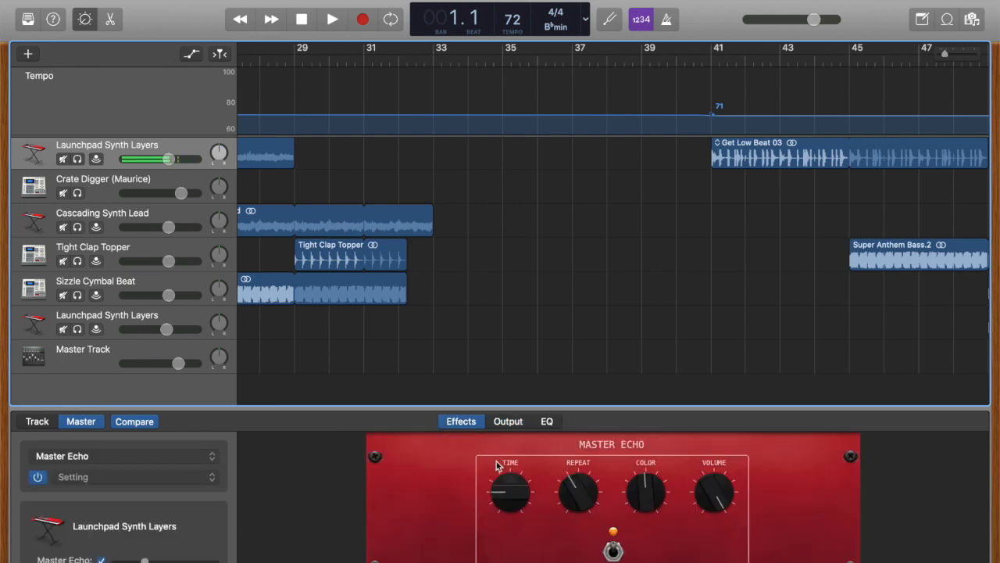
click(508, 421)
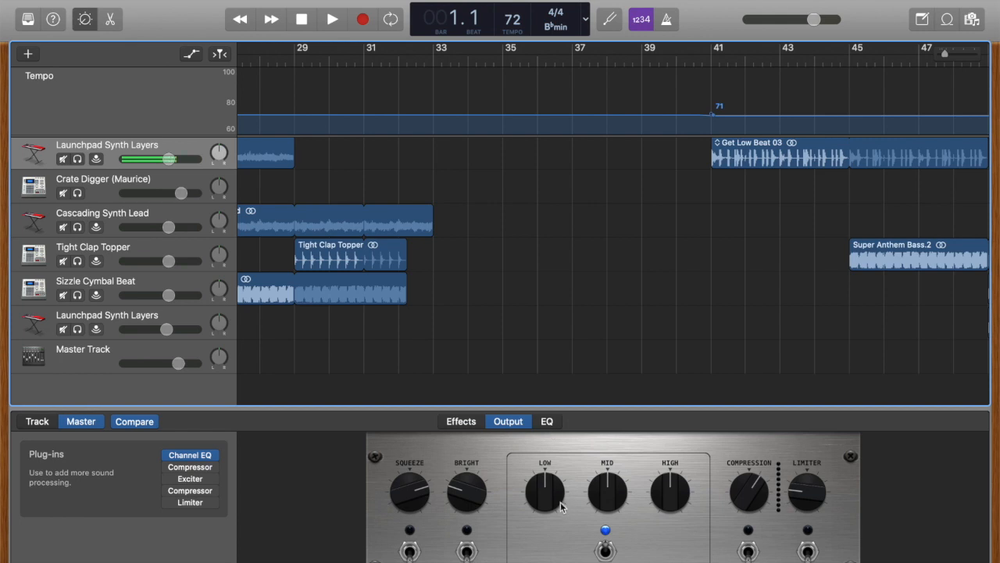
click(469, 425)
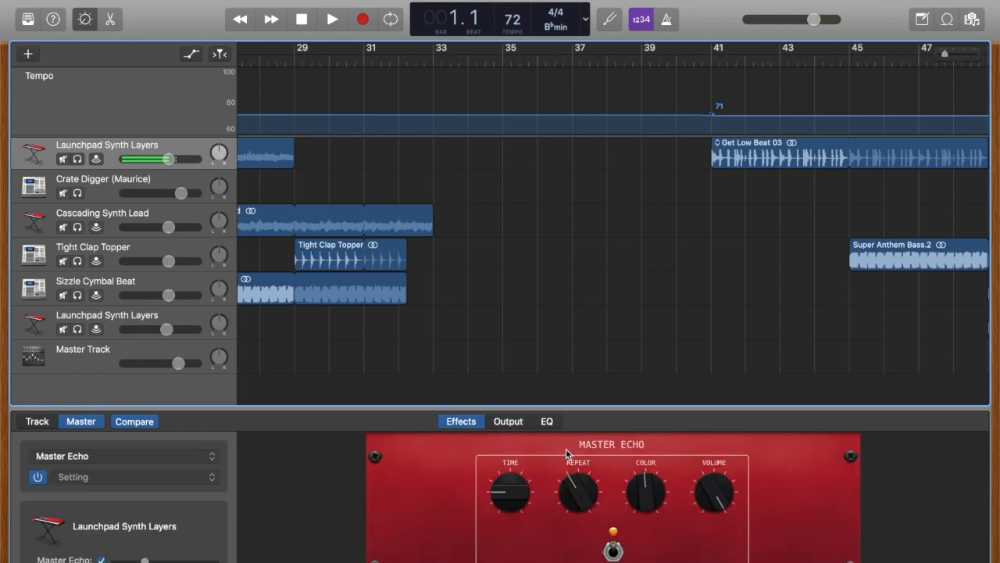
click(550, 422)
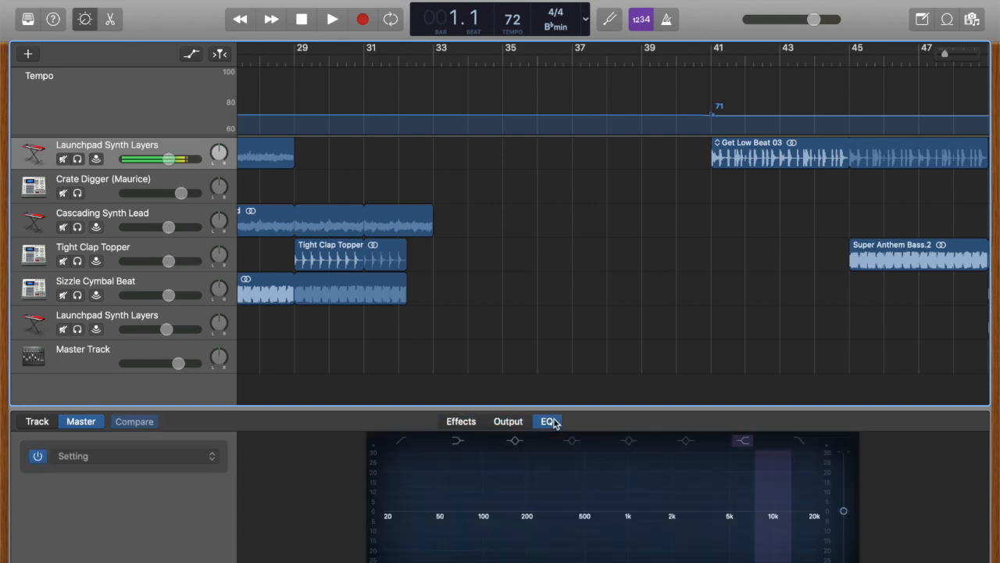
click(130, 462)
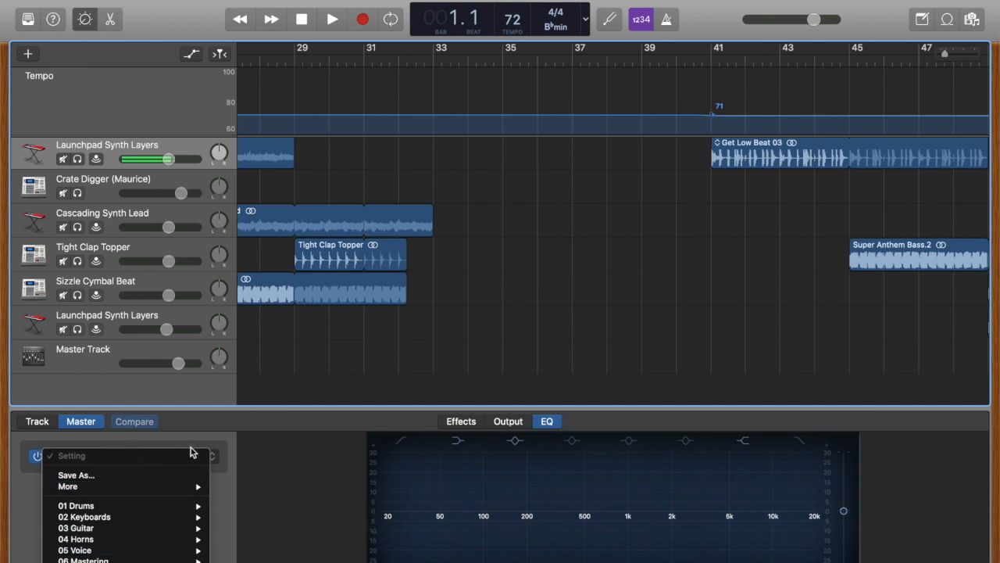
click(219, 458)
click(348, 303)
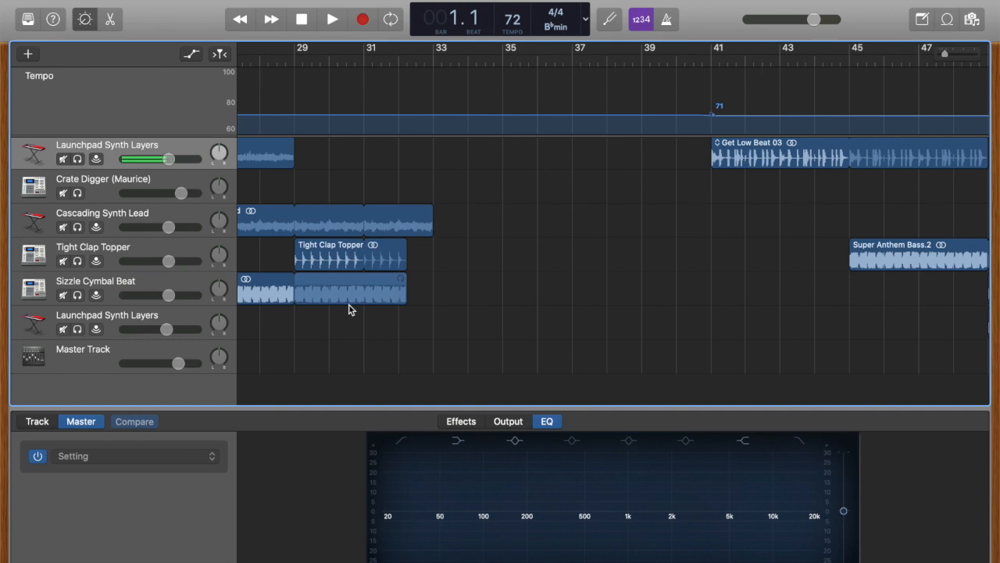
- Review the upper tracks from bar 1, selecting Galaxy Spin Beat, both Get Low Beat 01 tracks and Cascading Echo Synth in turn
scroll(348, 308, left, 15)
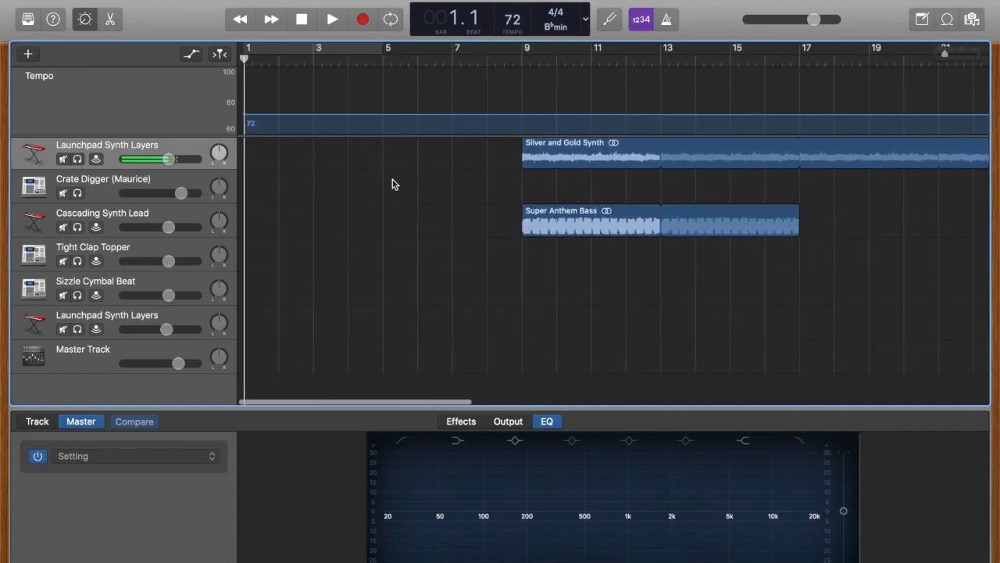
scroll(413, 125, up, 5)
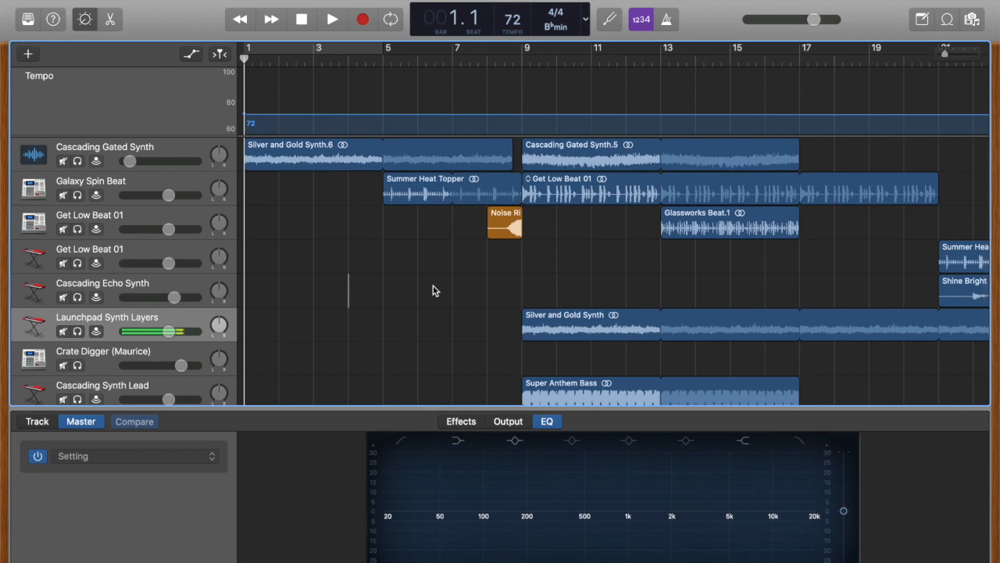
click(106, 186)
click(107, 224)
click(104, 245)
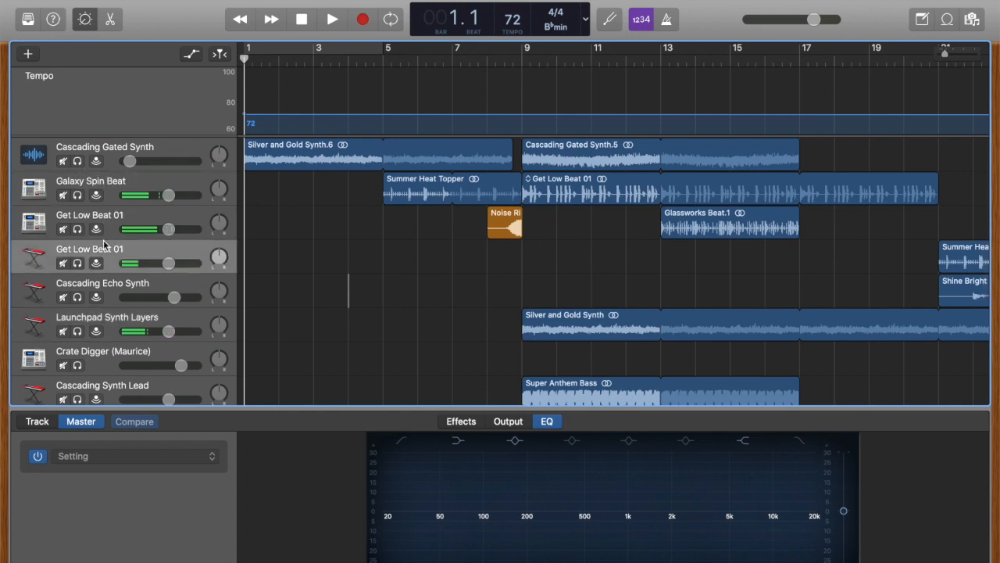
click(107, 295)
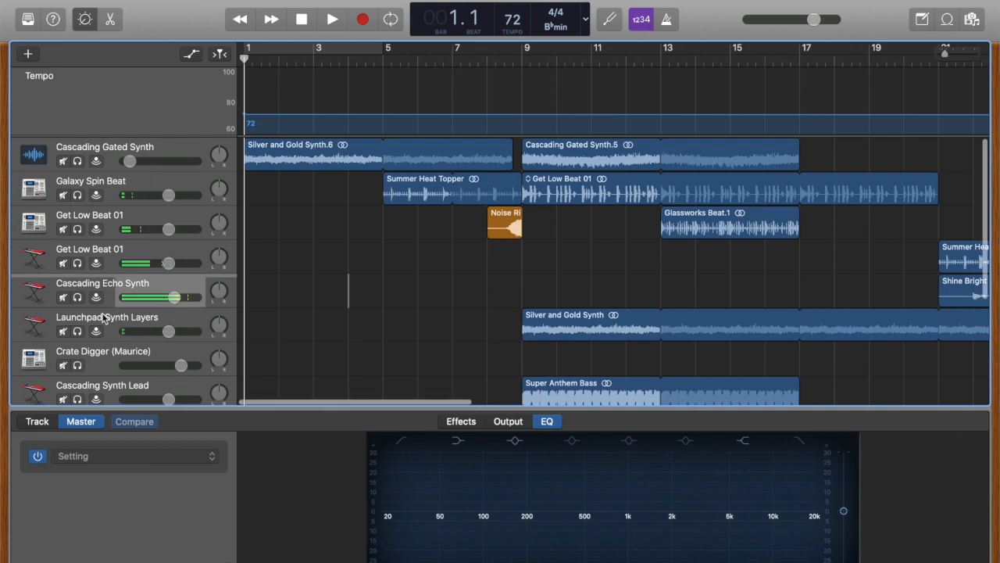
scroll(368, 301, right, 10)
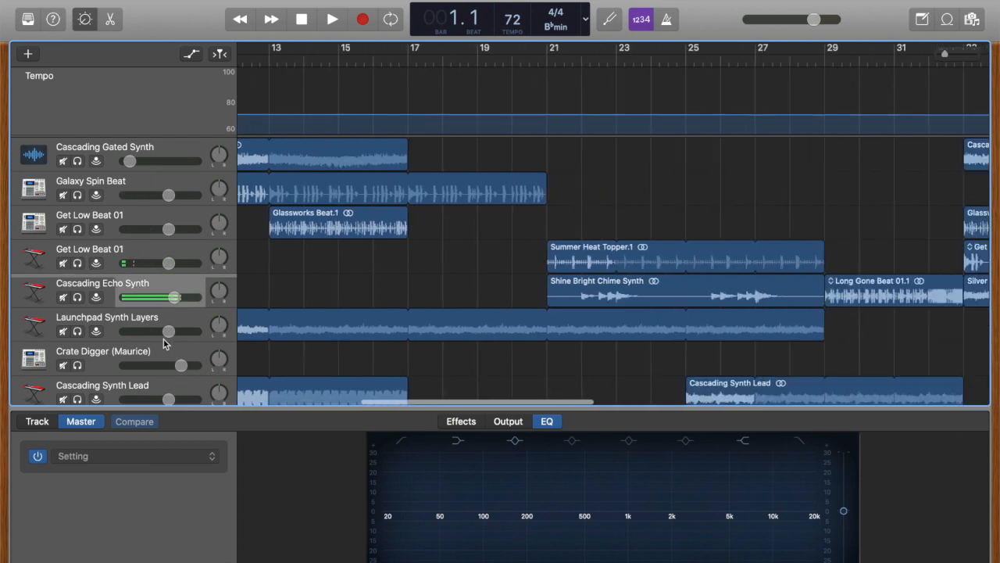
- Select the Launchpad Synth Layers track and examine the sound library for it, leaving the library hidden
click(98, 323)
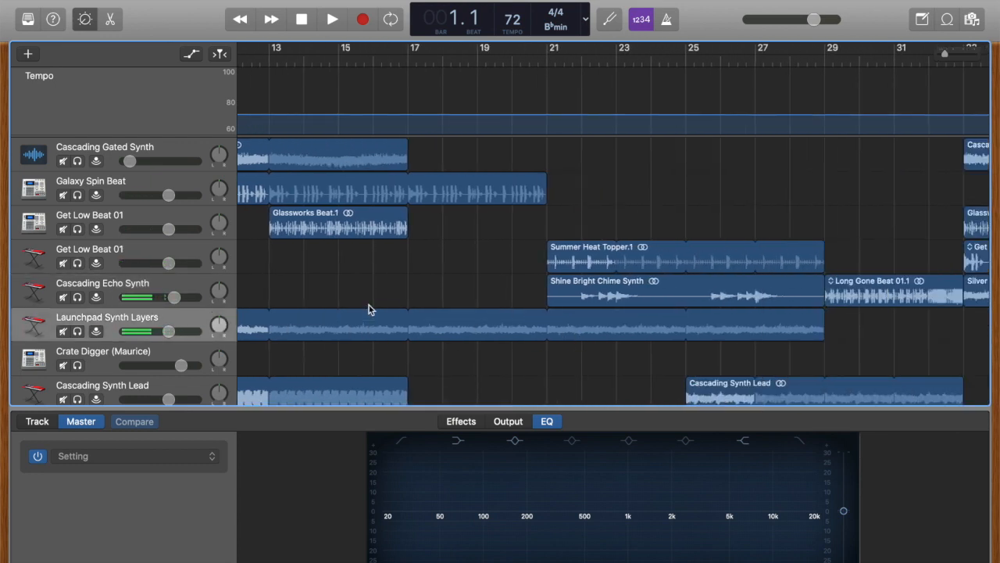
scroll(369, 304, left, 10)
click(28, 20)
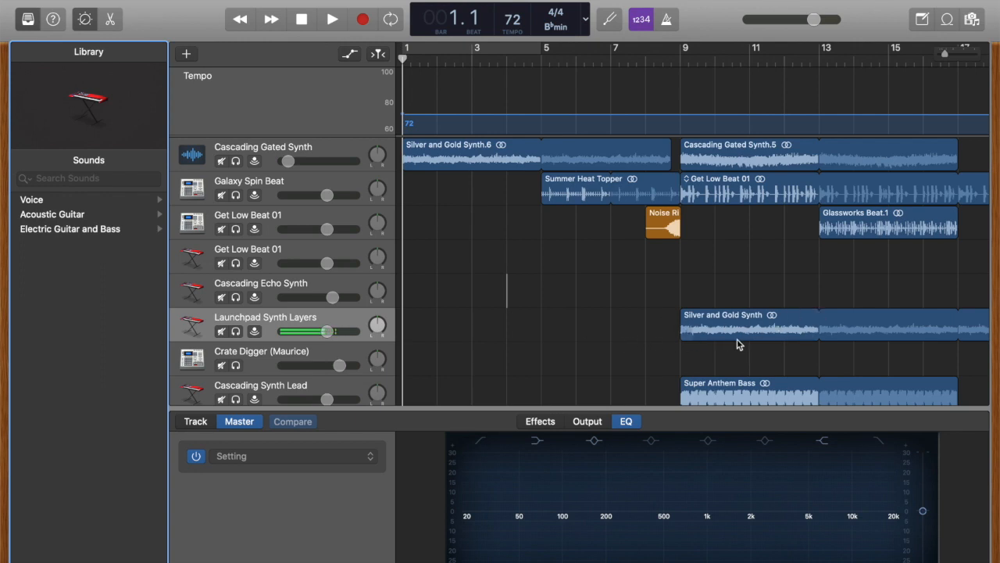
scroll(622, 257, right, 10)
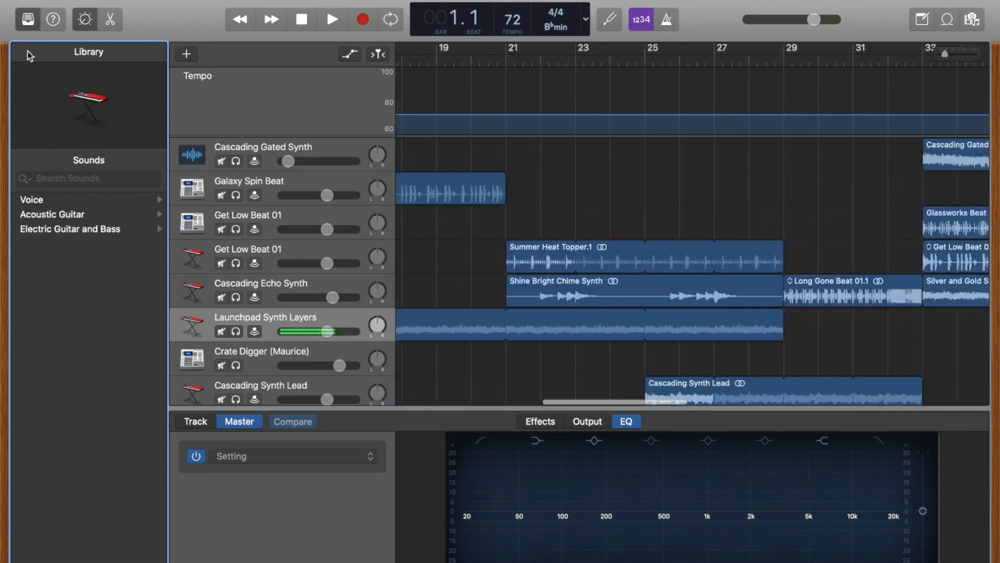
click(26, 22)
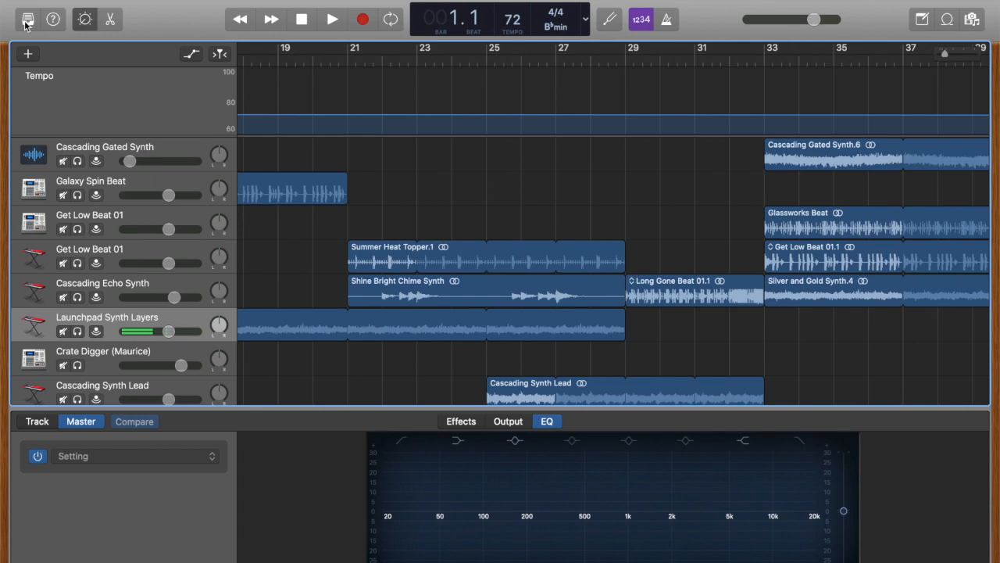
- Show the media browser to examine its audio sources and project files, leaving the browser hidden
click(971, 20)
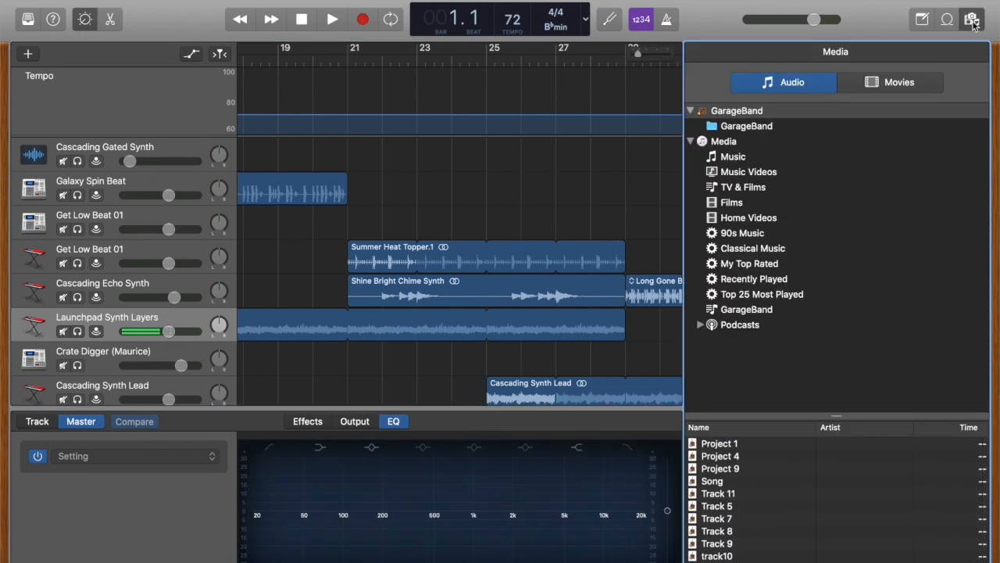
click(972, 19)
click(971, 19)
click(973, 21)
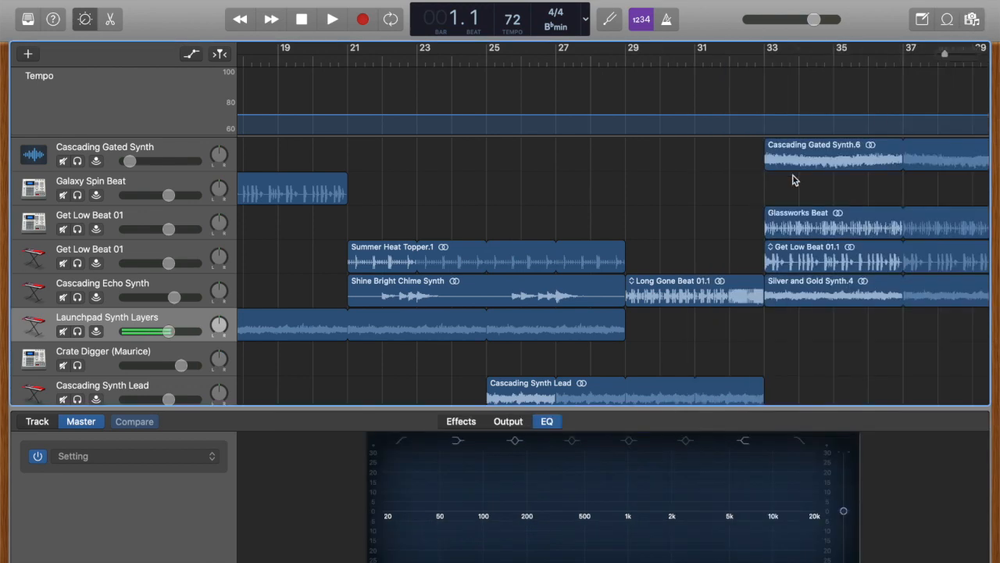
- Examine how the loops are arranged across all tracks from bar 1 to the end of the song
scroll(792, 174, right, 5)
scroll(793, 174, left, 20)
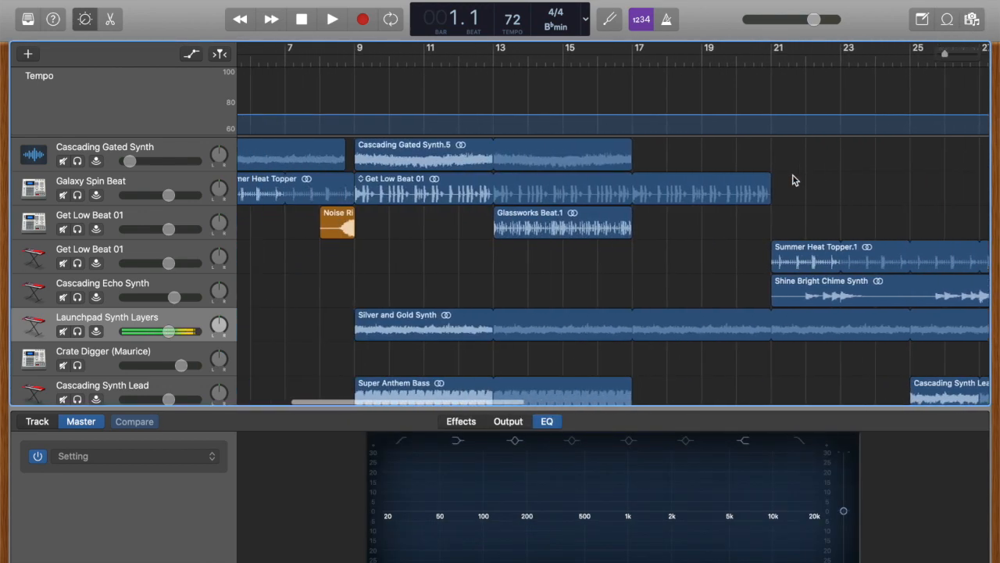
scroll(793, 180, right, 20)
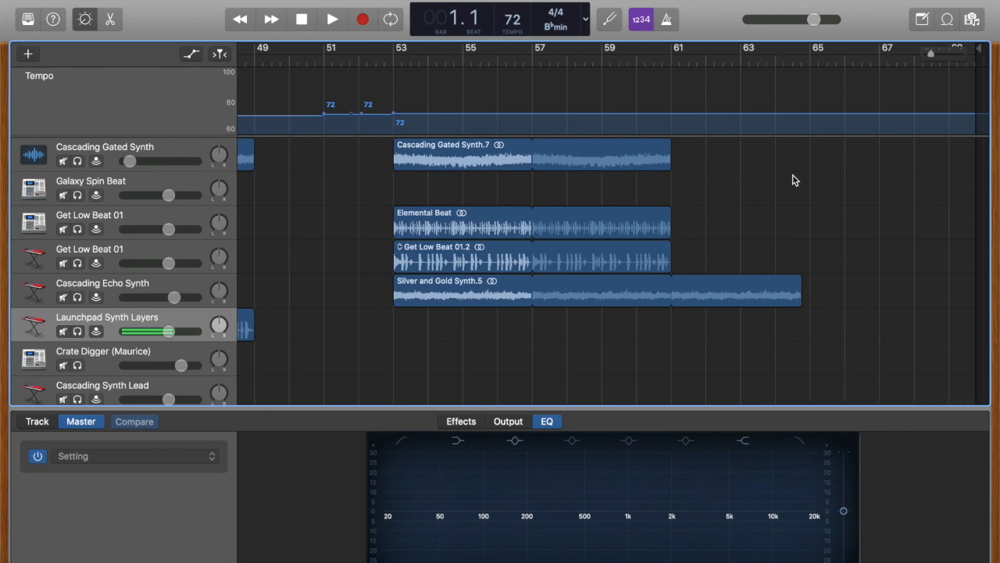
scroll(792, 180, left, 10)
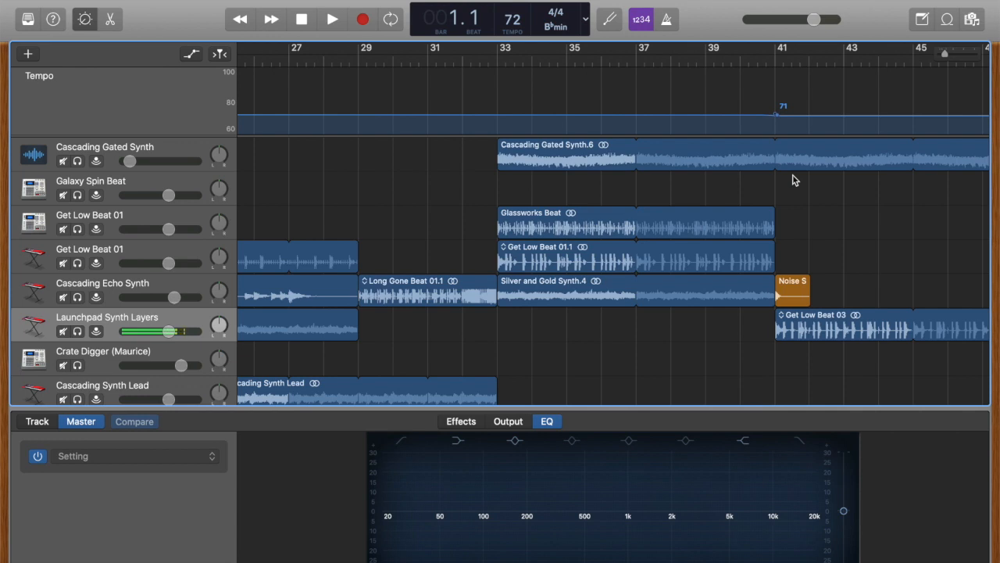
scroll(793, 180, left, 12)
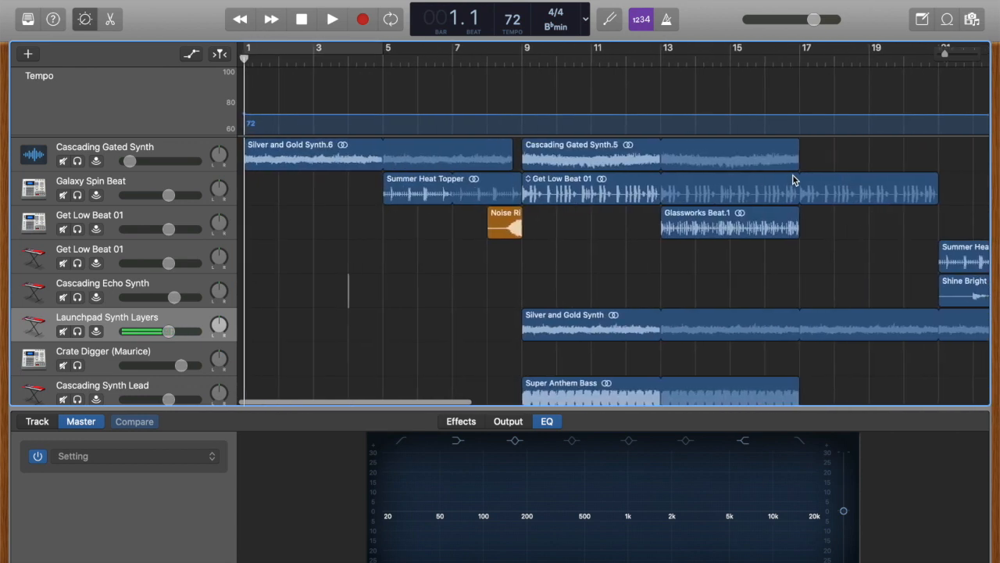
scroll(793, 179, right, 8)
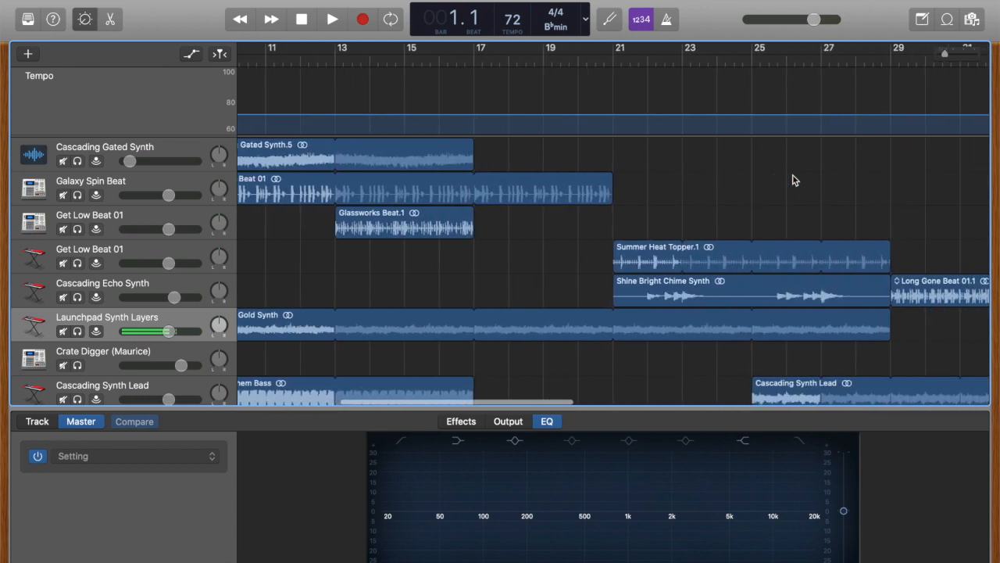
scroll(792, 180, left, 6)
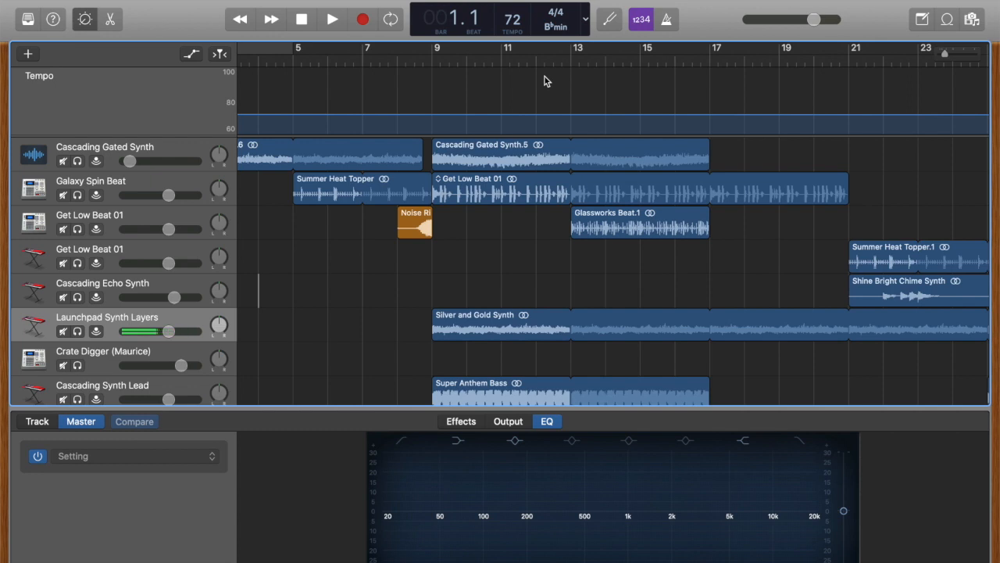
scroll(530, 224, left, 3)
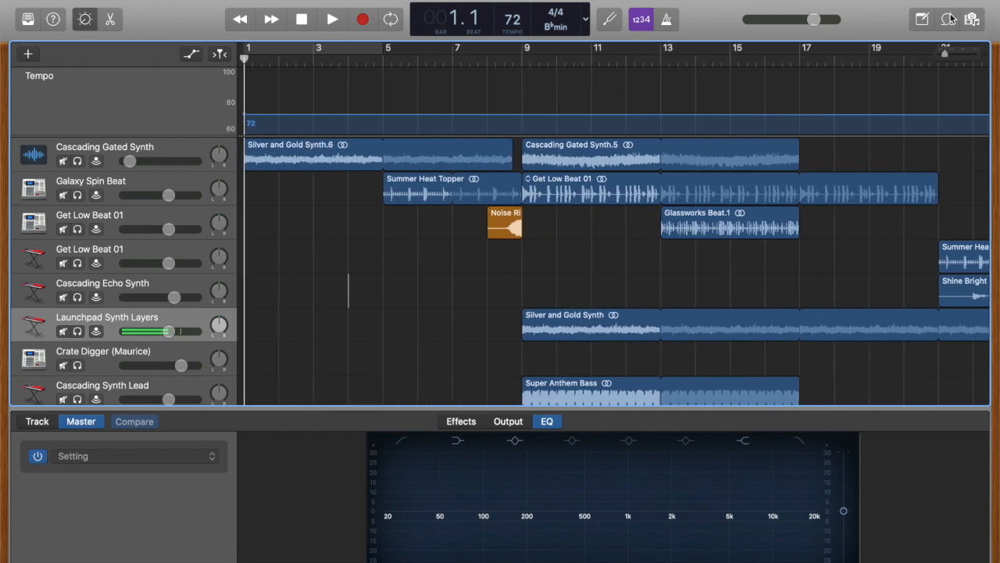
- Look through the Apple Loops list with all genres included, and close the loop browser
click(947, 19)
scroll(785, 411, down, 20)
scroll(786, 412, down, 15)
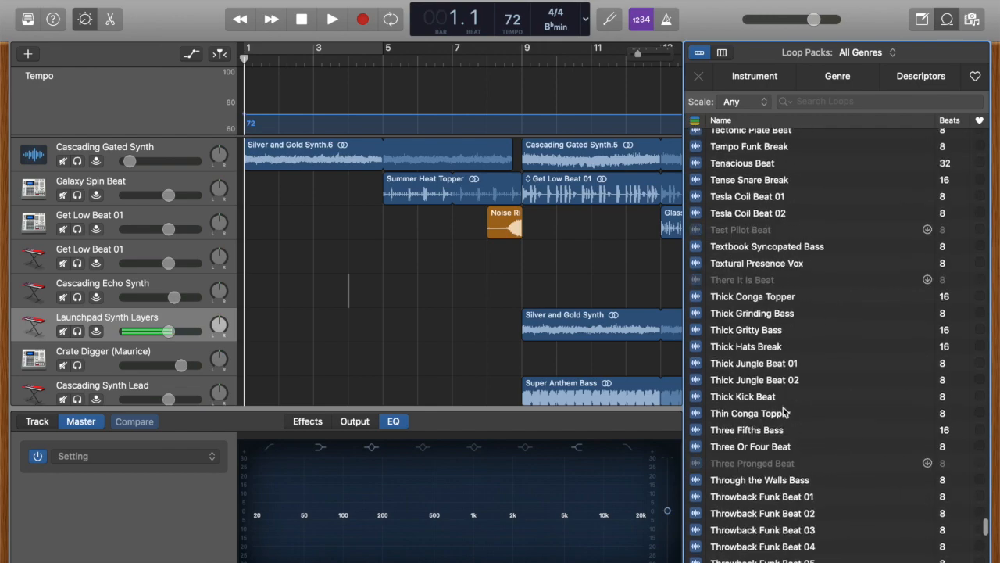
scroll(785, 412, up, 10)
scroll(785, 412, up, 10)
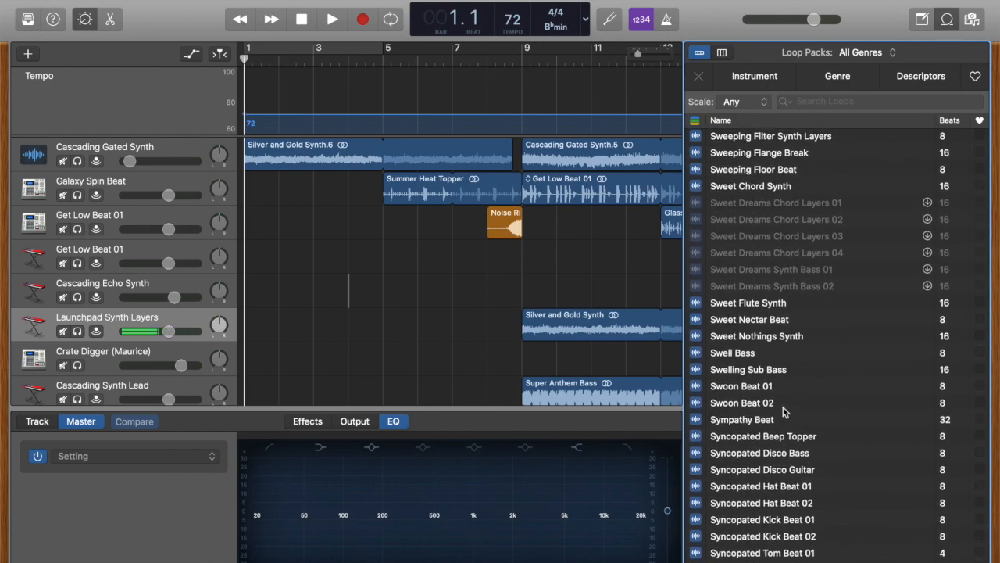
click(947, 19)
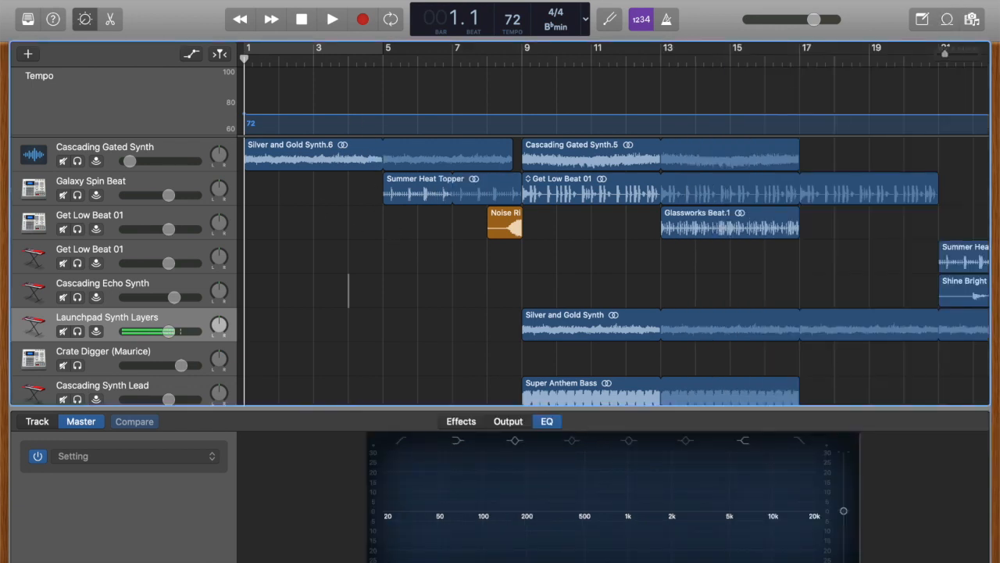
- Examine the options for sharing the song, including Song to Media Browser, SoundCloud and Export Song to Disk
click(293, 1)
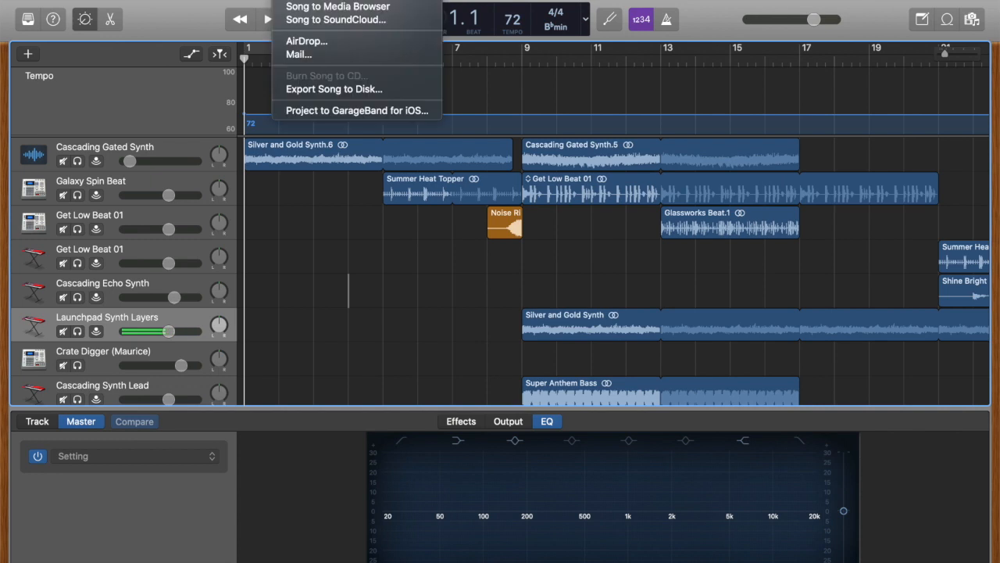
click(321, 4)
click(593, 76)
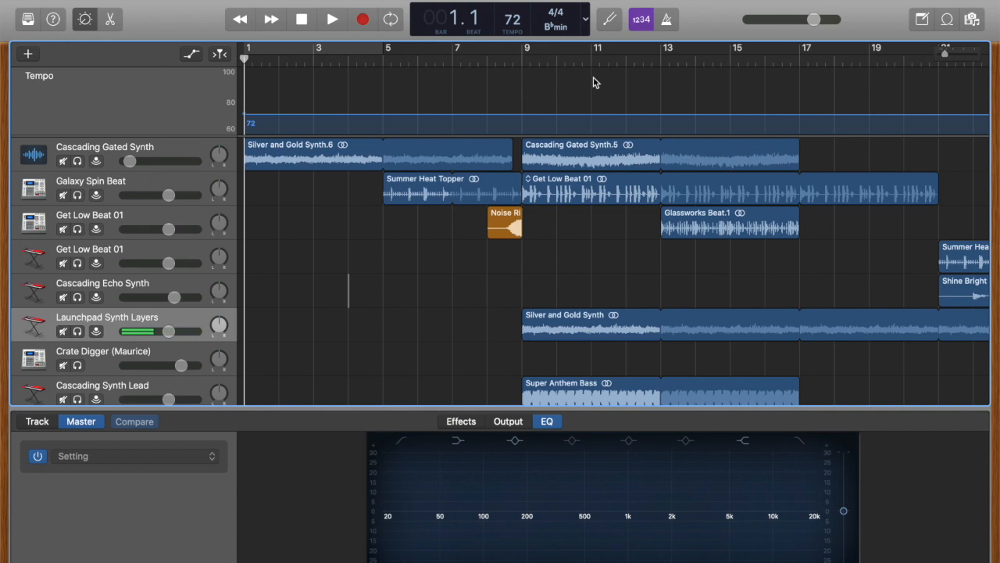
scroll(593, 77, right, 15)
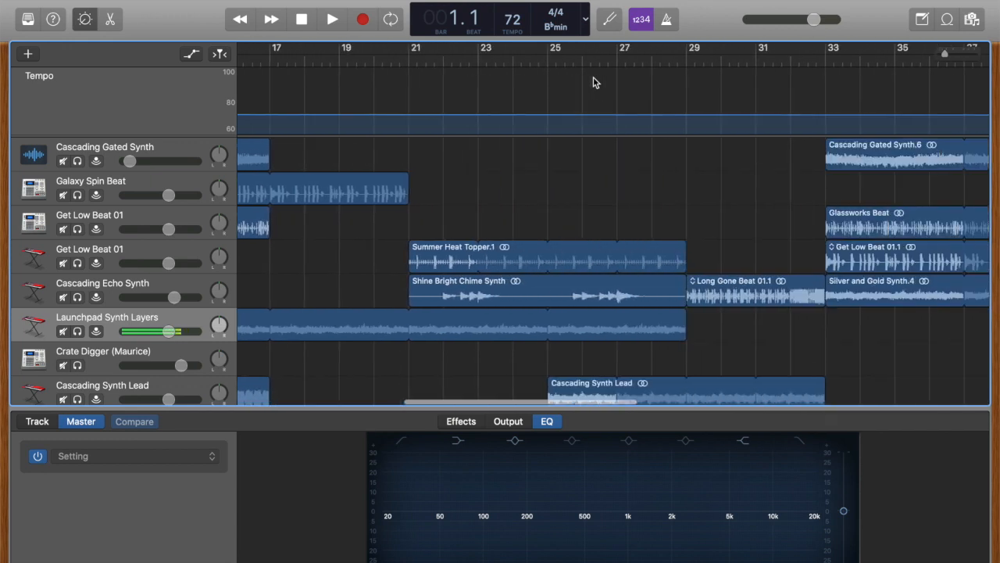
scroll(593, 77, left, 15)
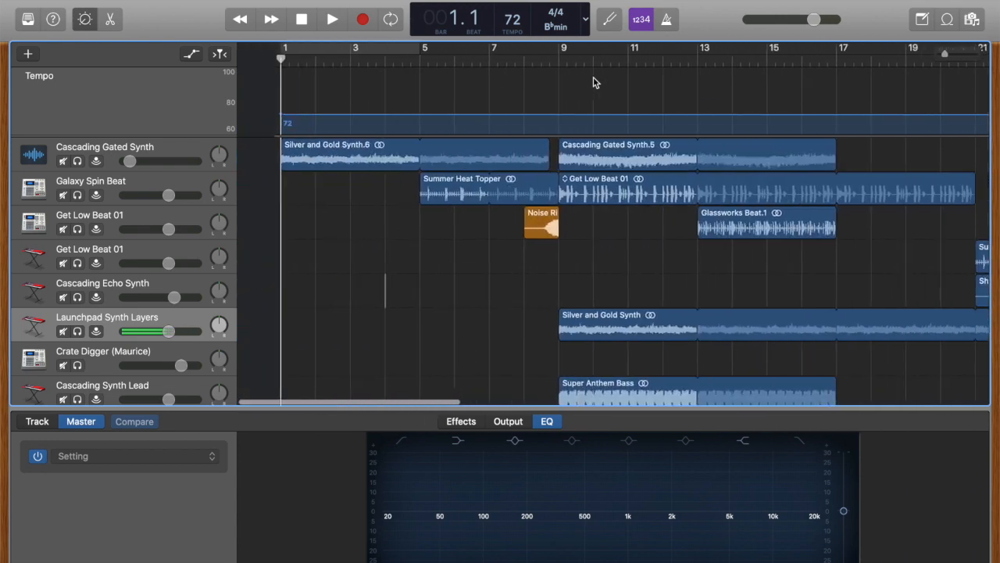
scroll(593, 77, right, 15)
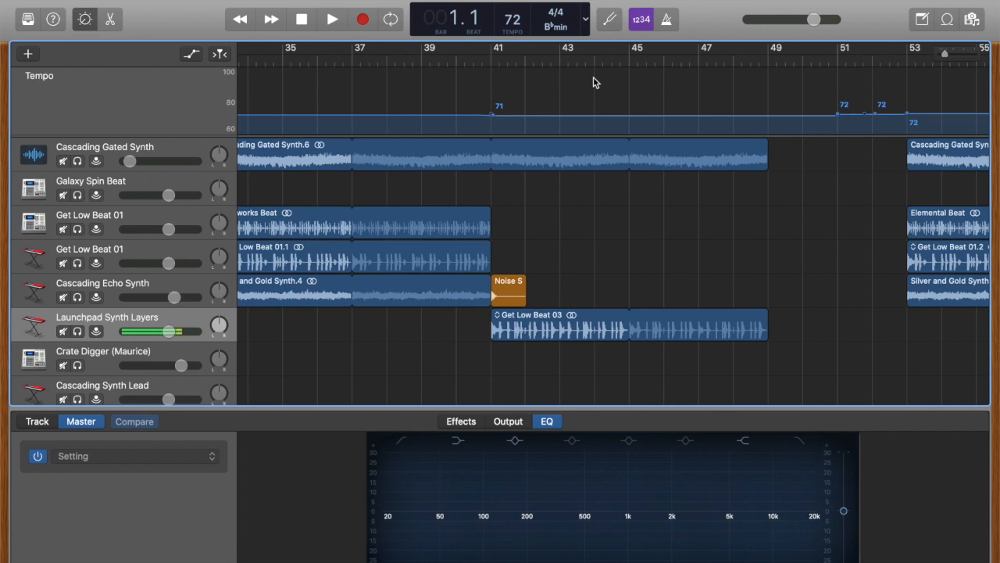
scroll(593, 77, left, 15)
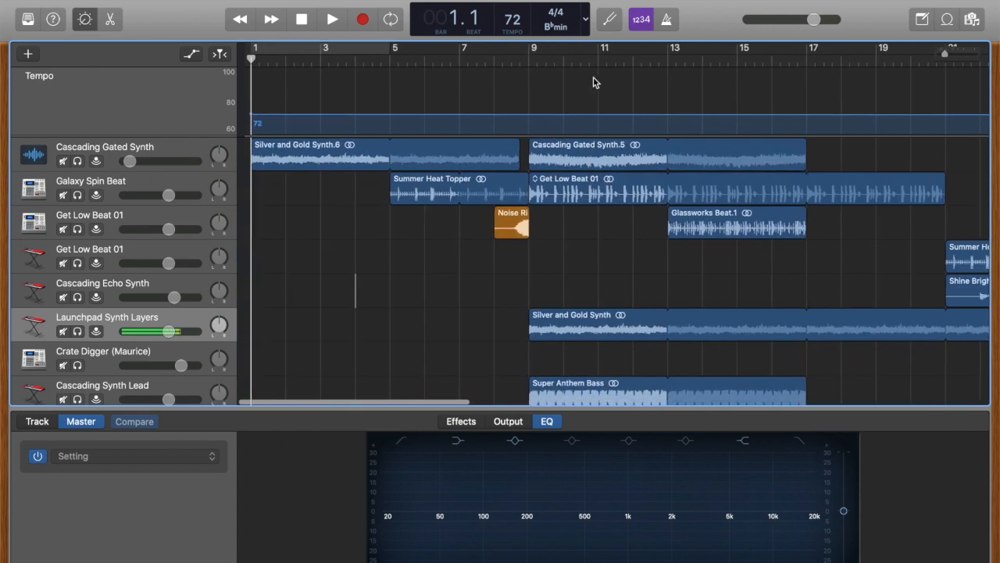